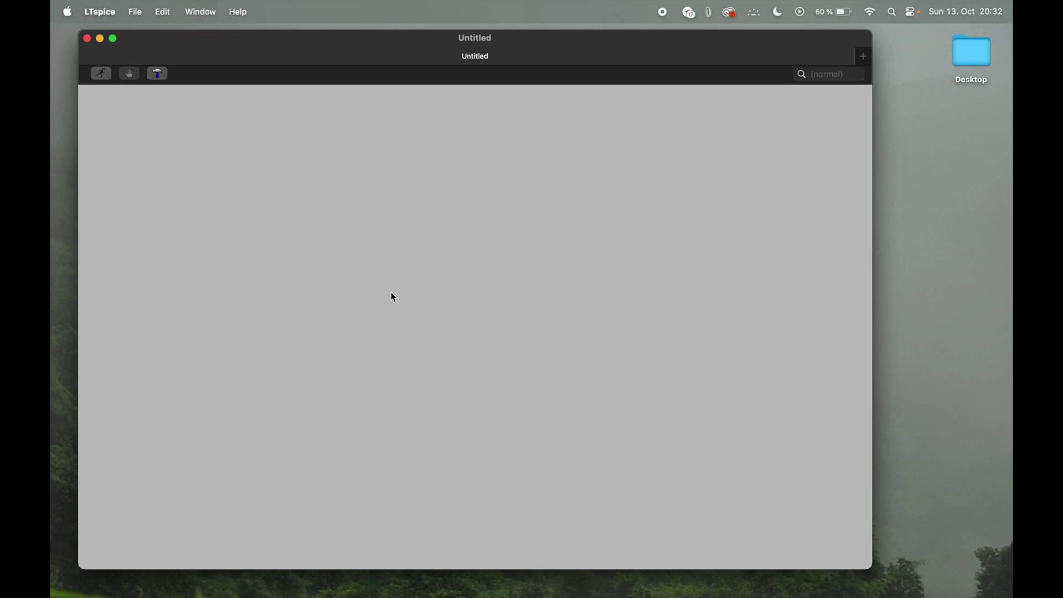
# - Open the component picker and search for 'r' to preview the res resistor symbol
pyautogui.rightClick(380, 271)
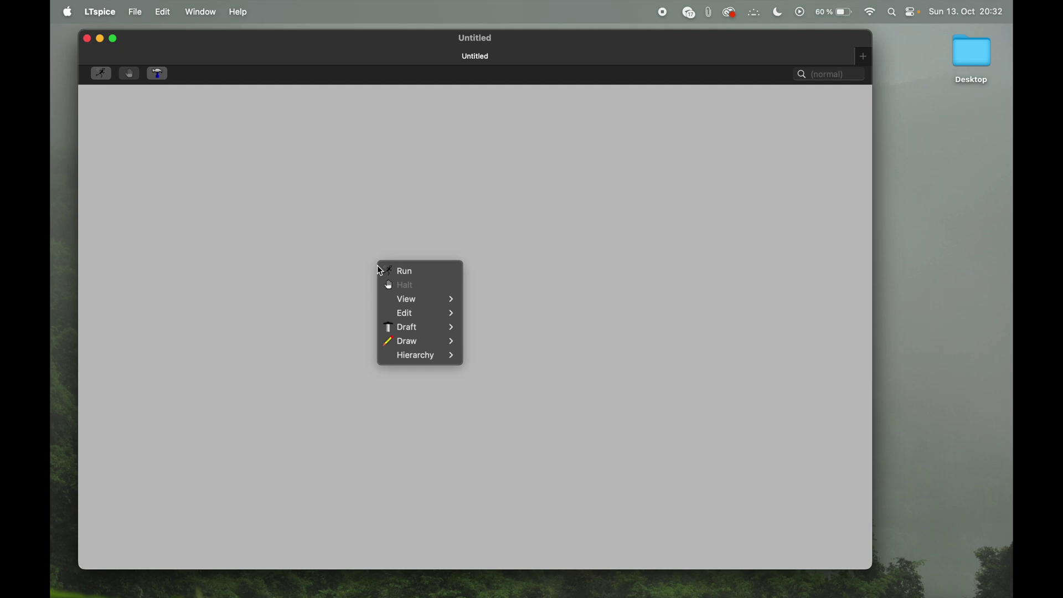
pyautogui.moveTo(408, 331)
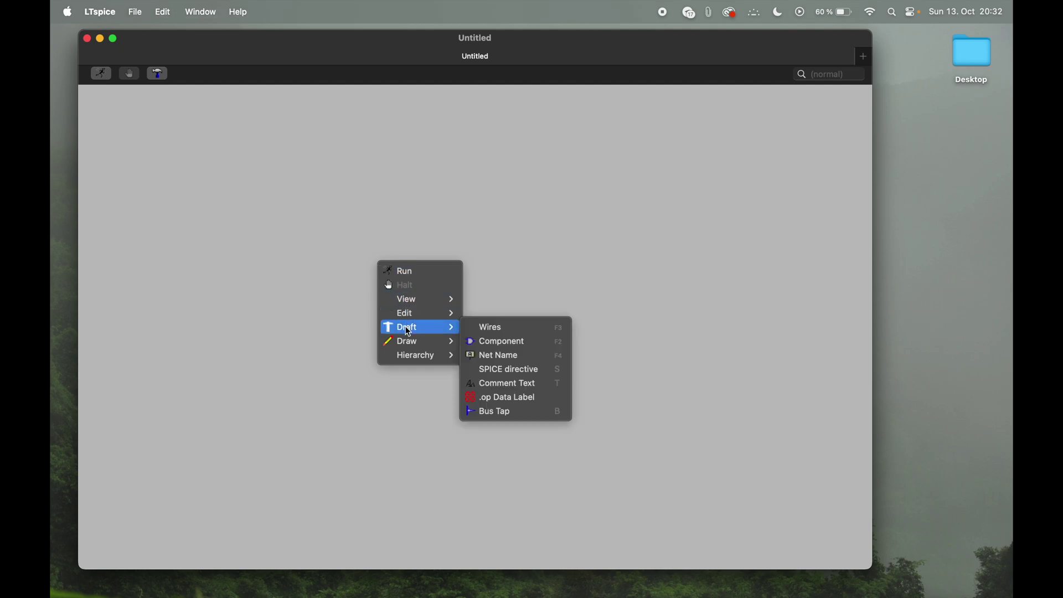
pyautogui.click(503, 342)
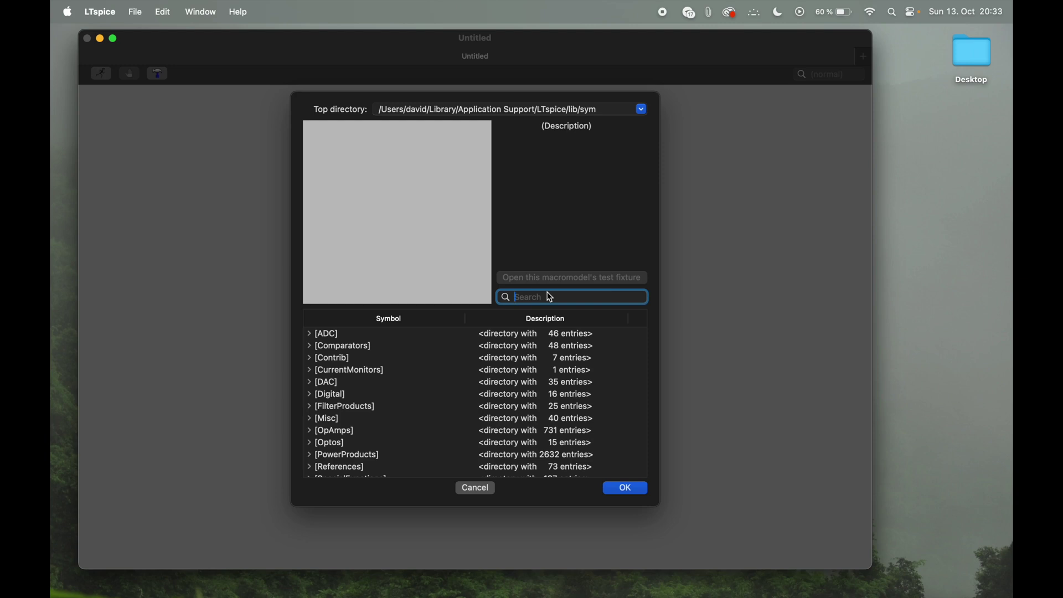
pyautogui.write('r')
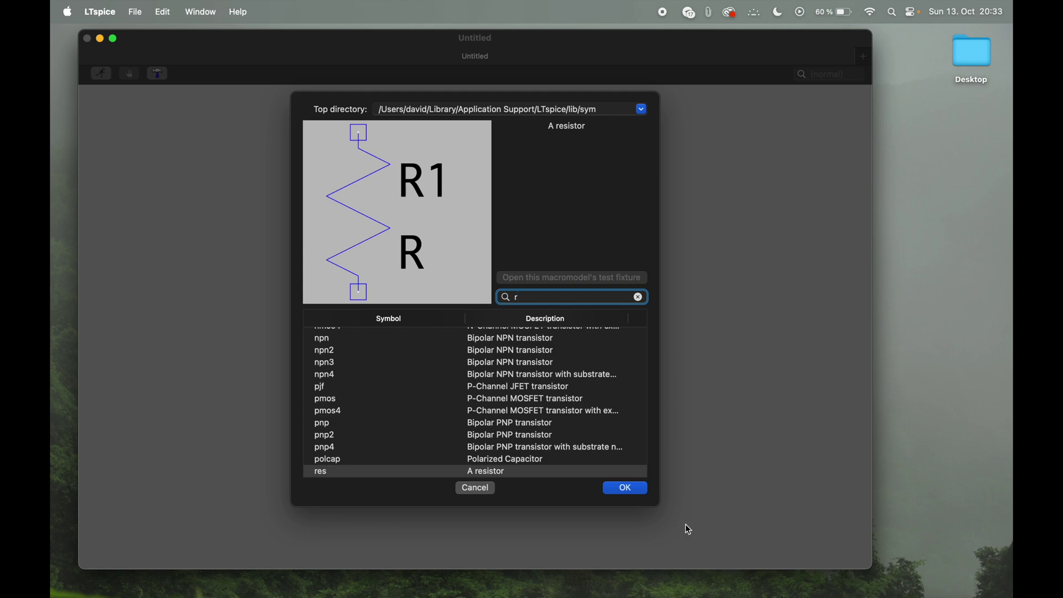
# - Place resistor R1 with R2 directly below it, then open R1's resistance editor
pyautogui.click(625, 490)
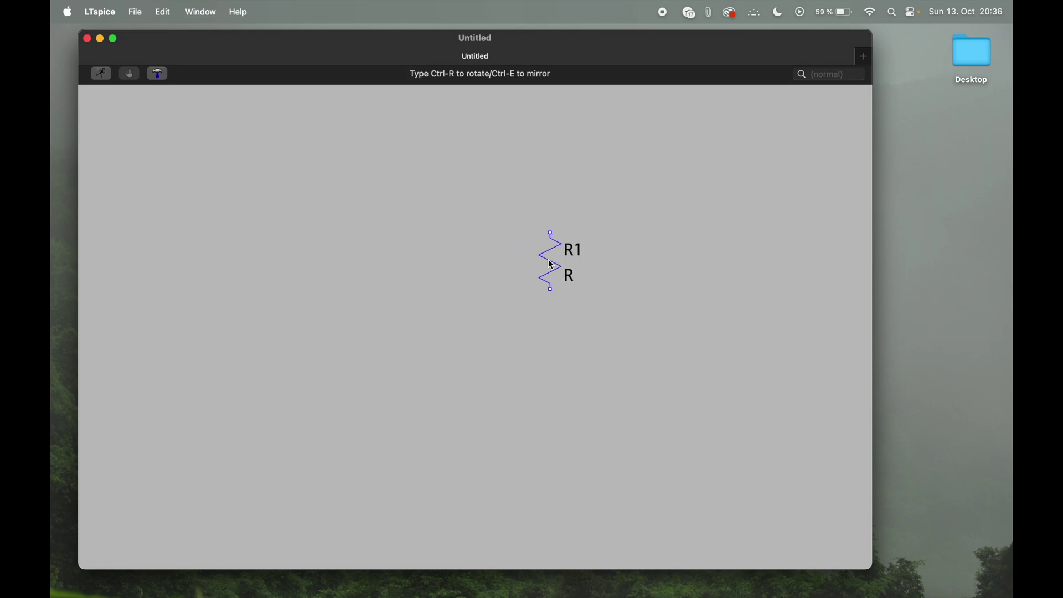
pyautogui.click(557, 258)
pyautogui.click(552, 359)
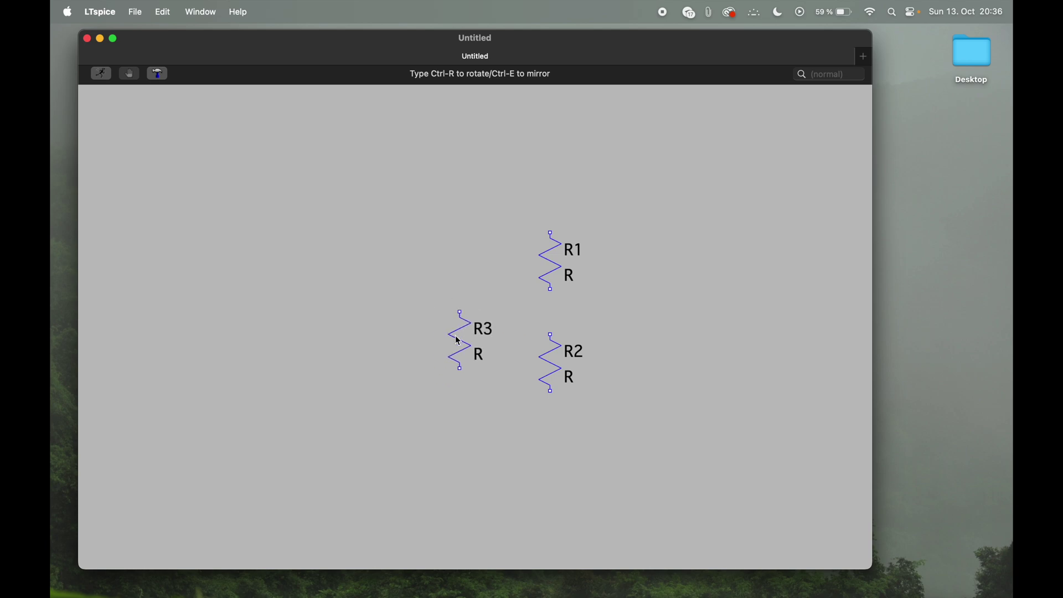
pyautogui.press('Escape')
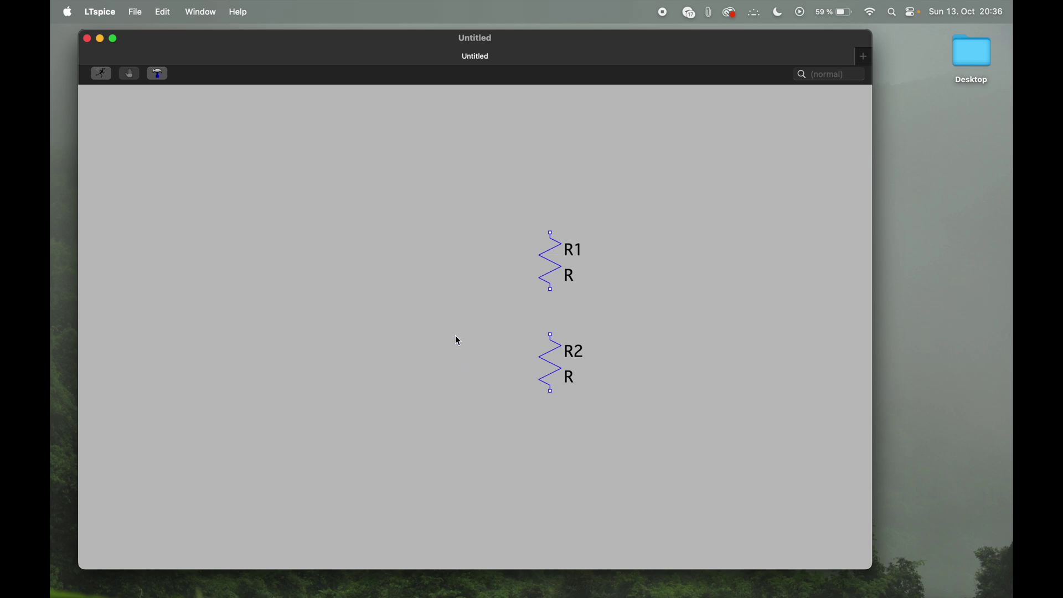
pyautogui.rightClick(565, 264)
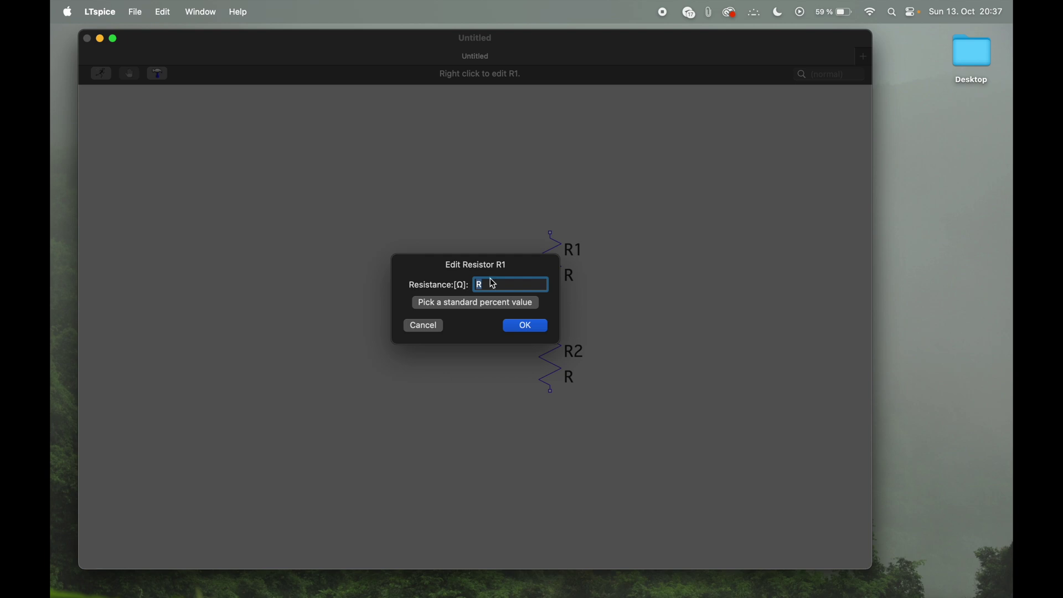
# - Enter 10k as R1's resistance and 20k as R2's resistance
pyautogui.write('10k')
pyautogui.click(524, 326)
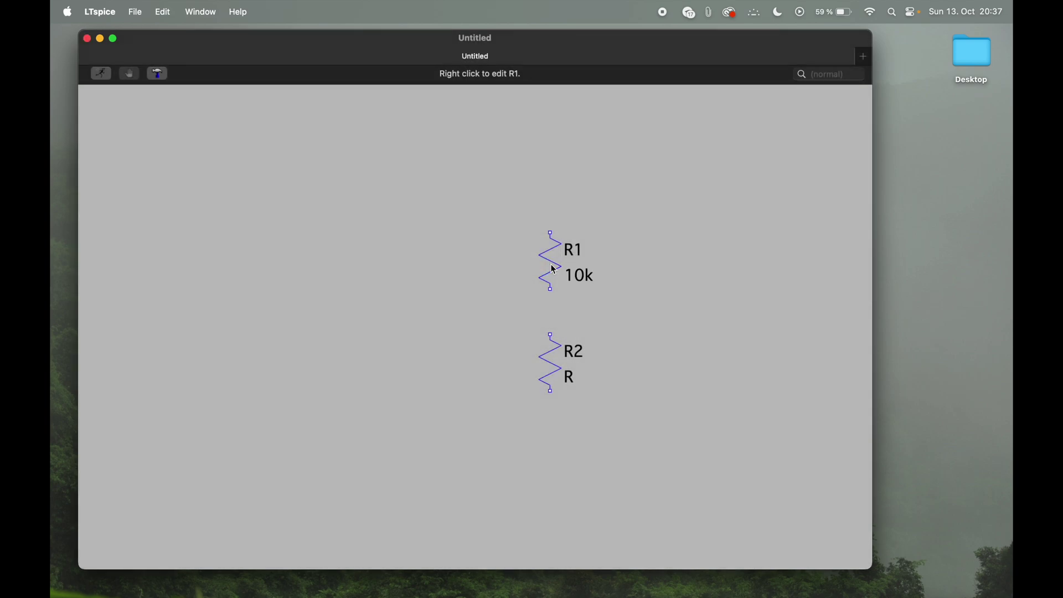
pyautogui.rightClick(563, 371)
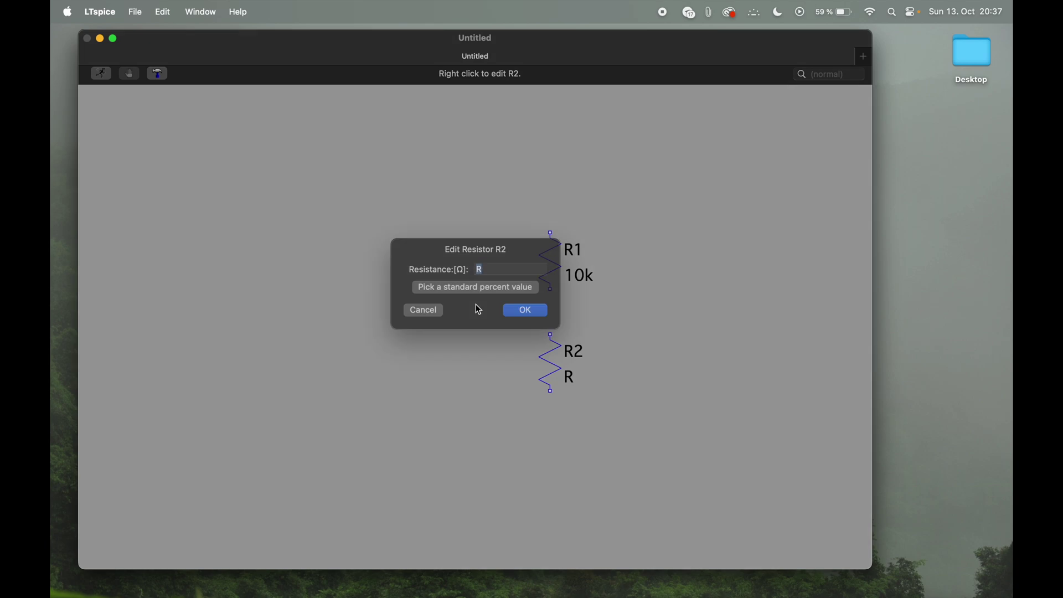
pyautogui.write('2')
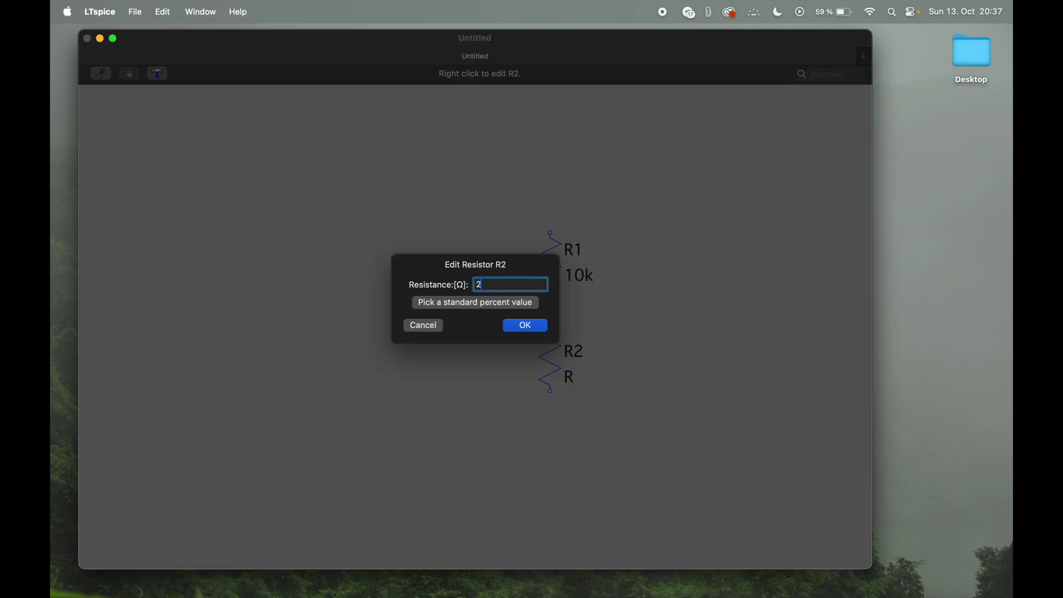
pyautogui.write('0k')
pyautogui.press('Return')
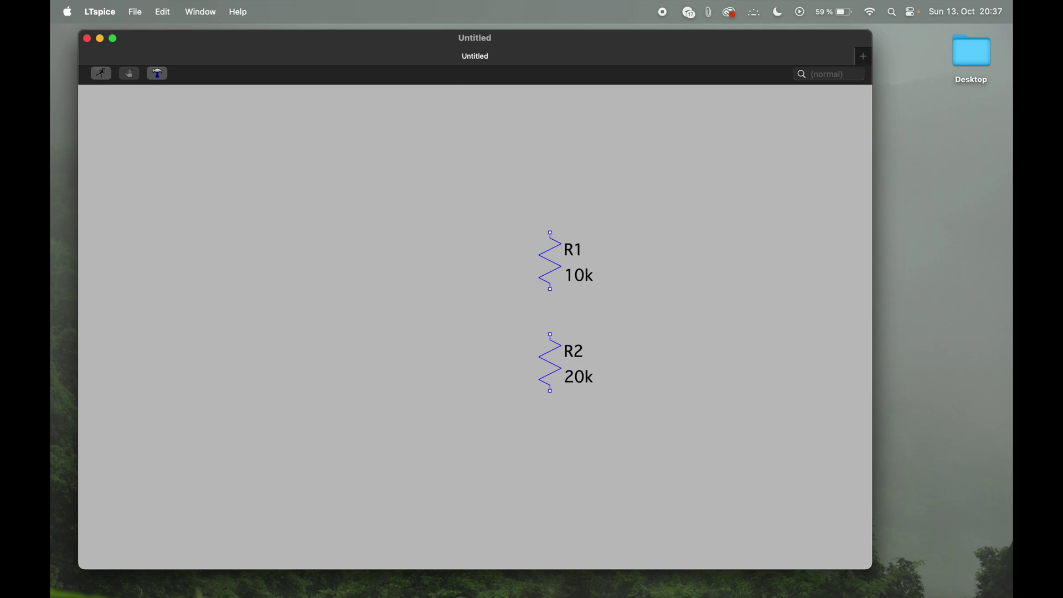
# - Draw a wire from R1's bottom pin to R2's top pin, putting them in series
pyautogui.rightClick(481, 285)
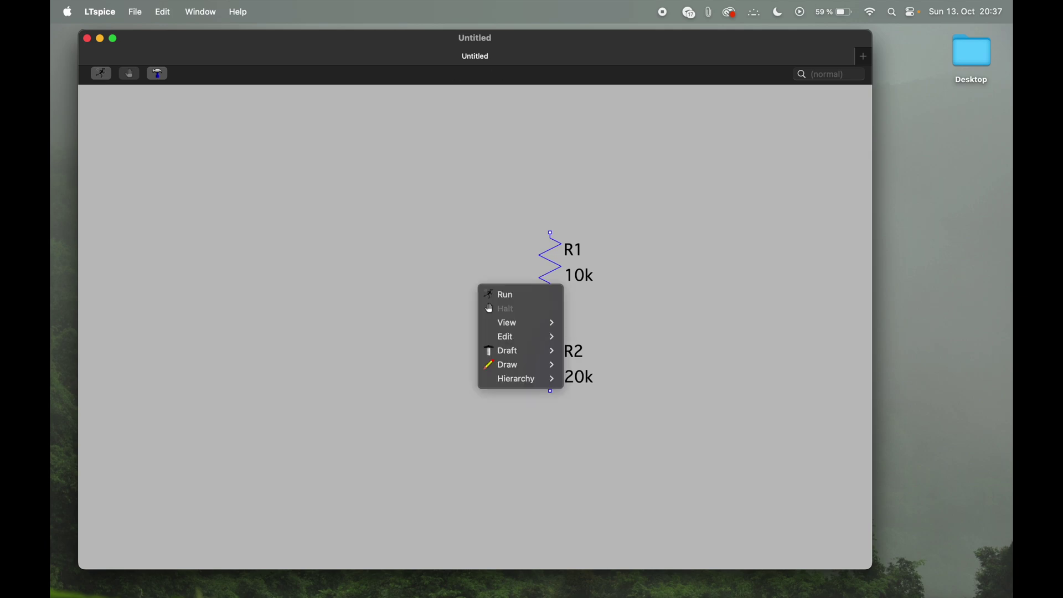
pyautogui.moveTo(521, 351)
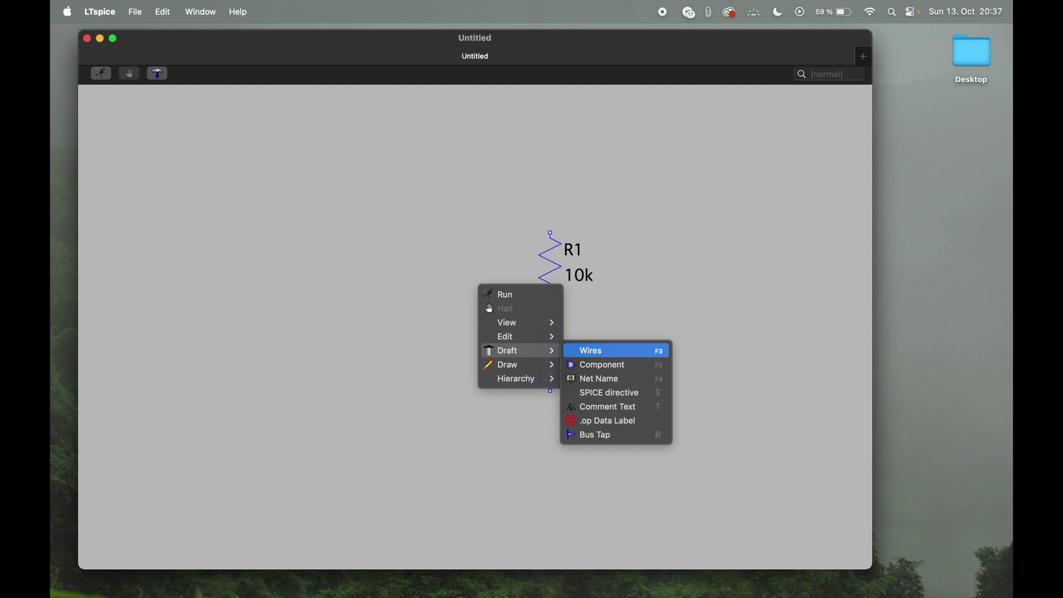
pyautogui.click(591, 351)
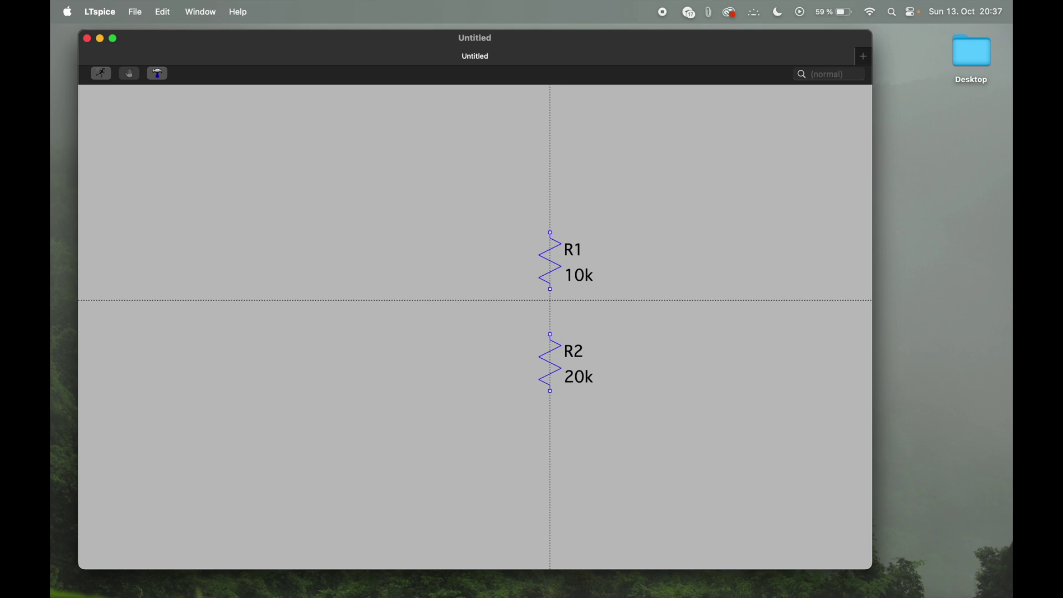
pyautogui.click(550, 289)
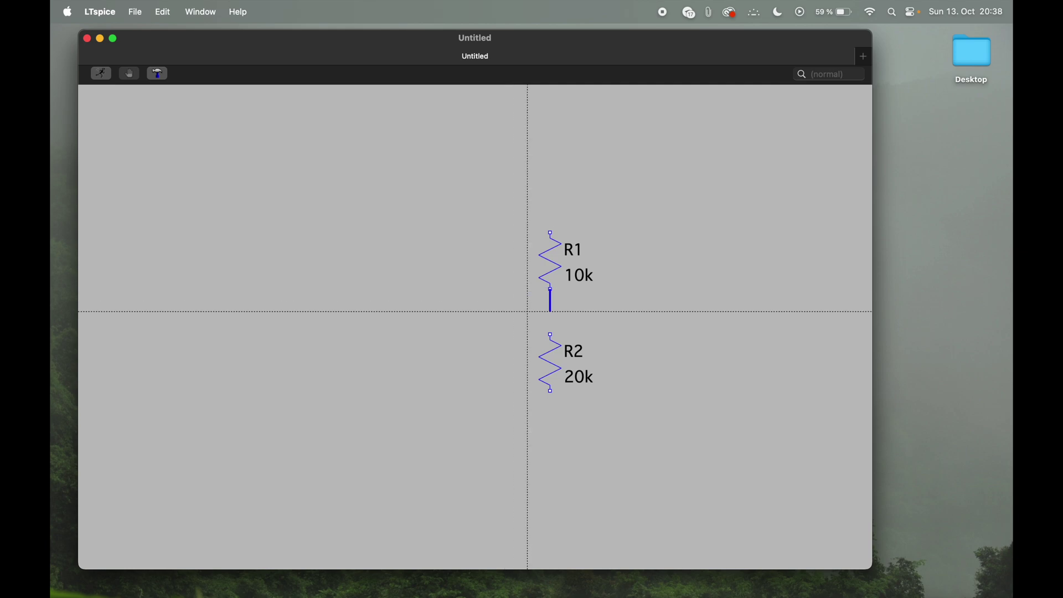
pyautogui.click(551, 334)
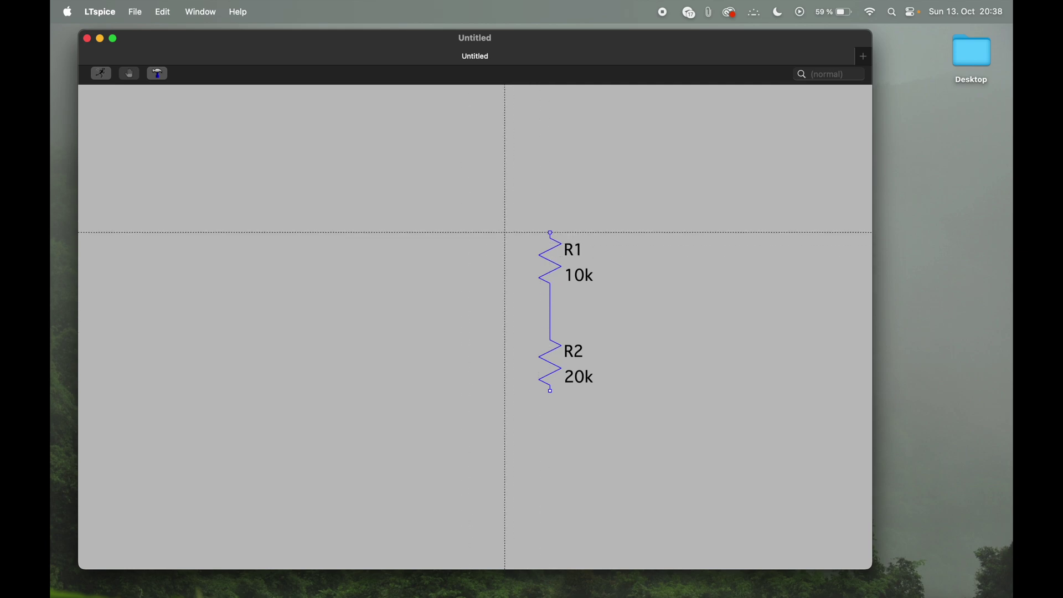
pyautogui.press('Escape')
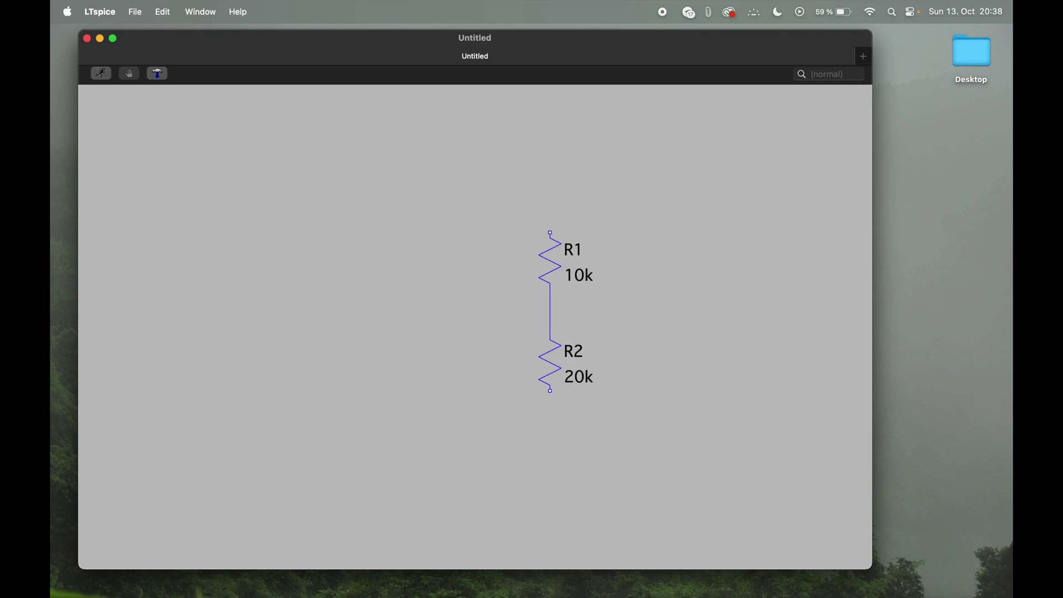
# - Open the component picker and search 'voltage' to preview the V1 voltage source symbol
pyautogui.rightClick(441, 281)
pyautogui.moveTo(476, 344)
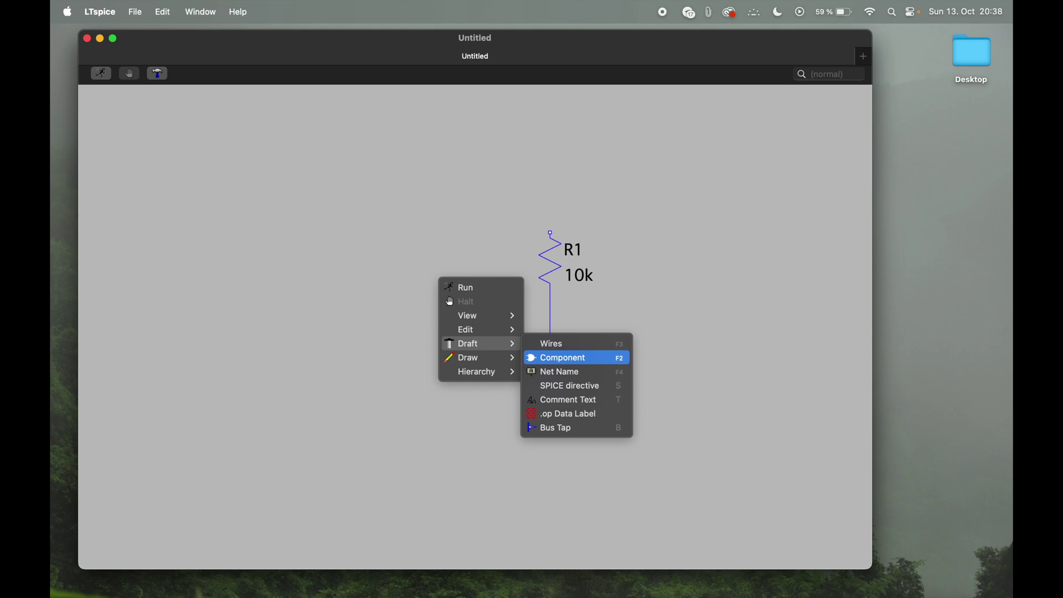
pyautogui.press('Return')
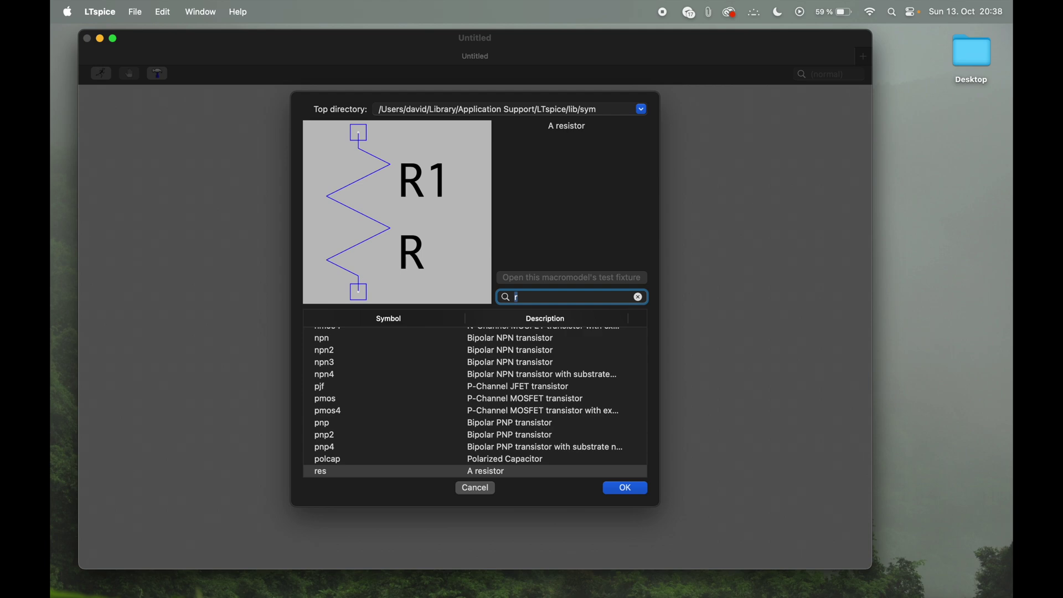
pyautogui.write('vcc')
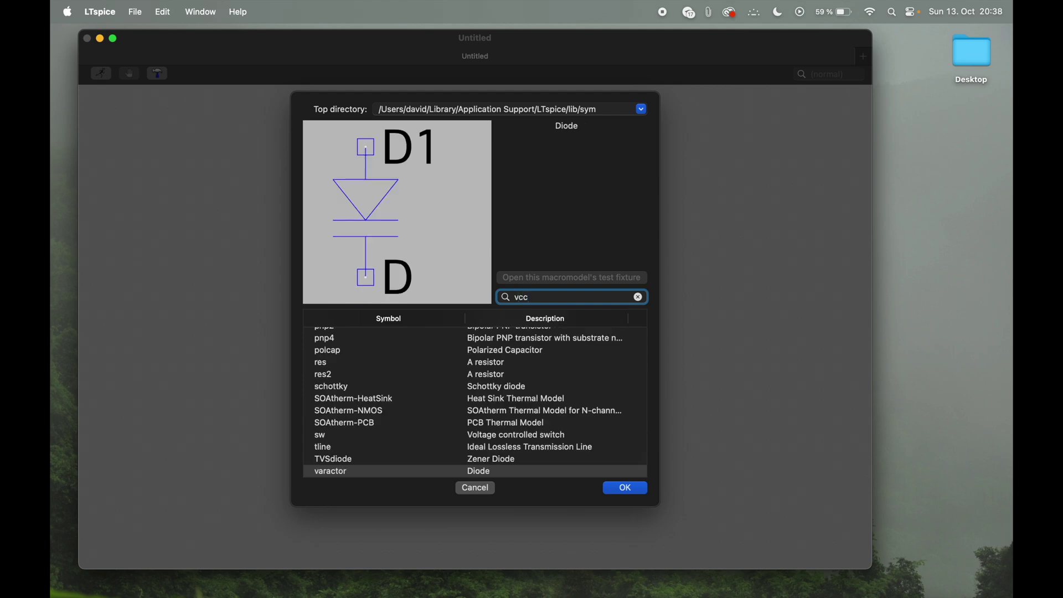
pyautogui.press('BackSpace')
pyautogui.press('BackSpace')
pyautogui.write('oltage')
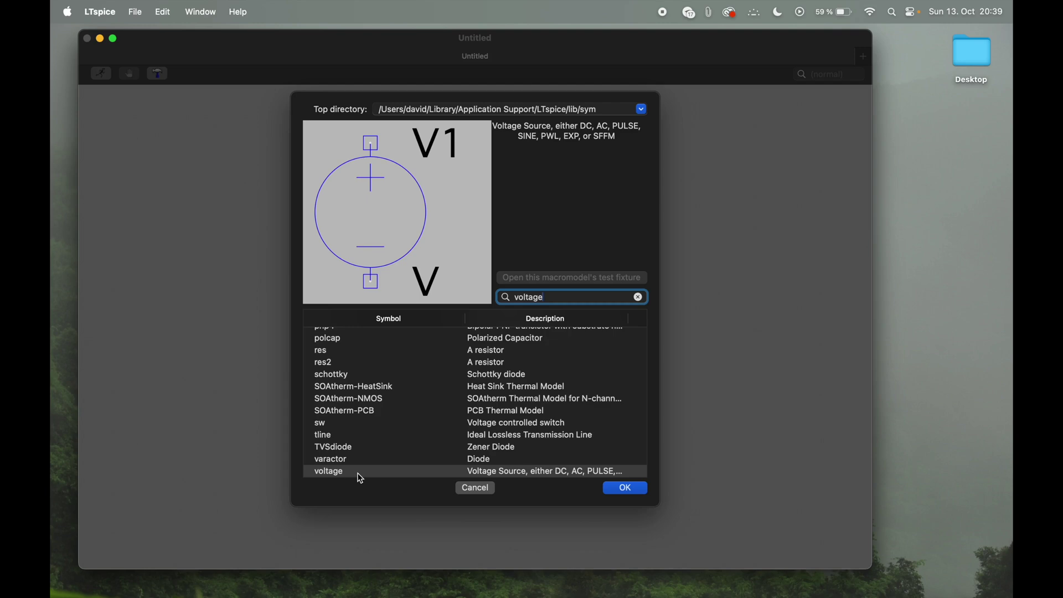
# - Place voltage source V1 to the left of the resistor pair
pyautogui.click(628, 492)
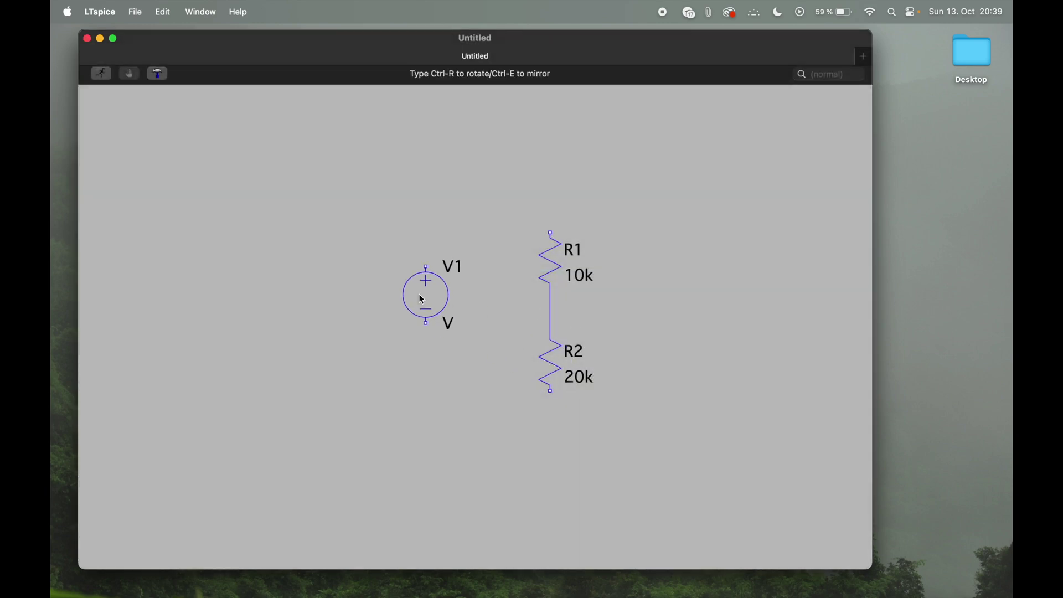
pyautogui.click(416, 318)
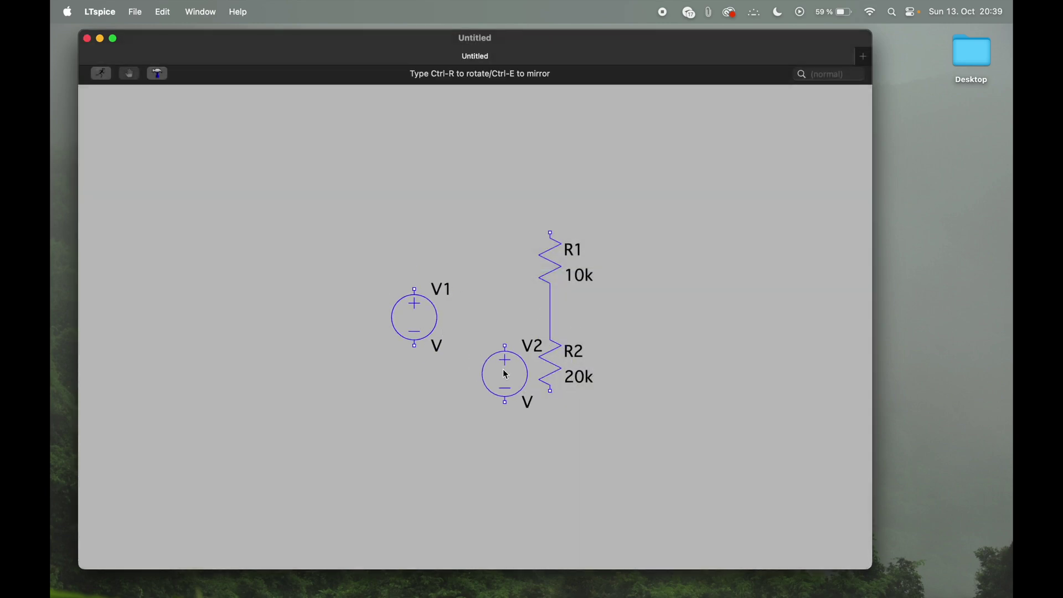
pyautogui.rightClick(506, 374)
pyautogui.rightClick(429, 393)
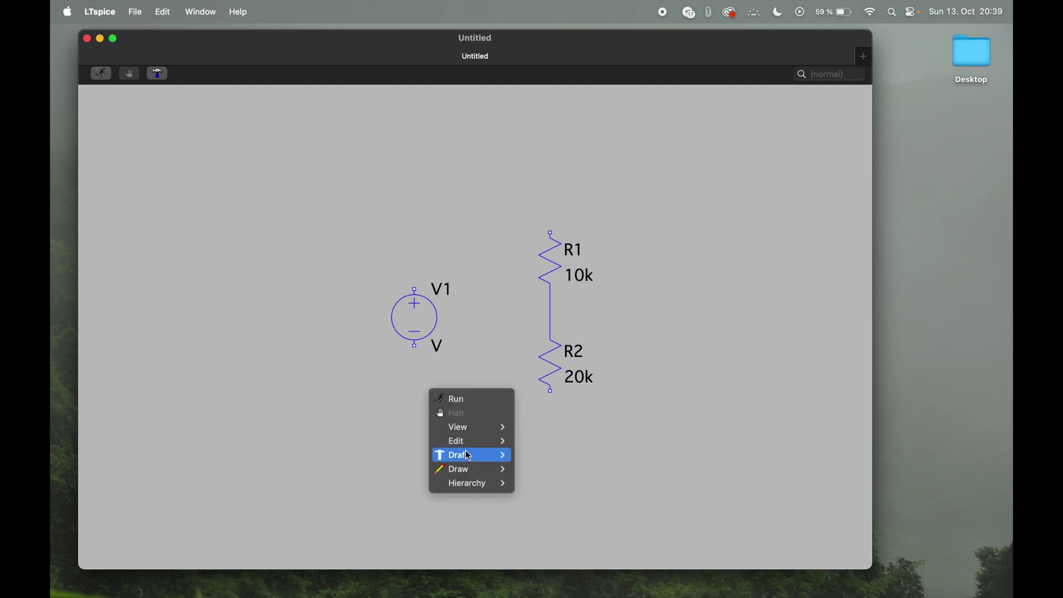
pyautogui.moveTo(470, 456)
pyautogui.click(551, 468)
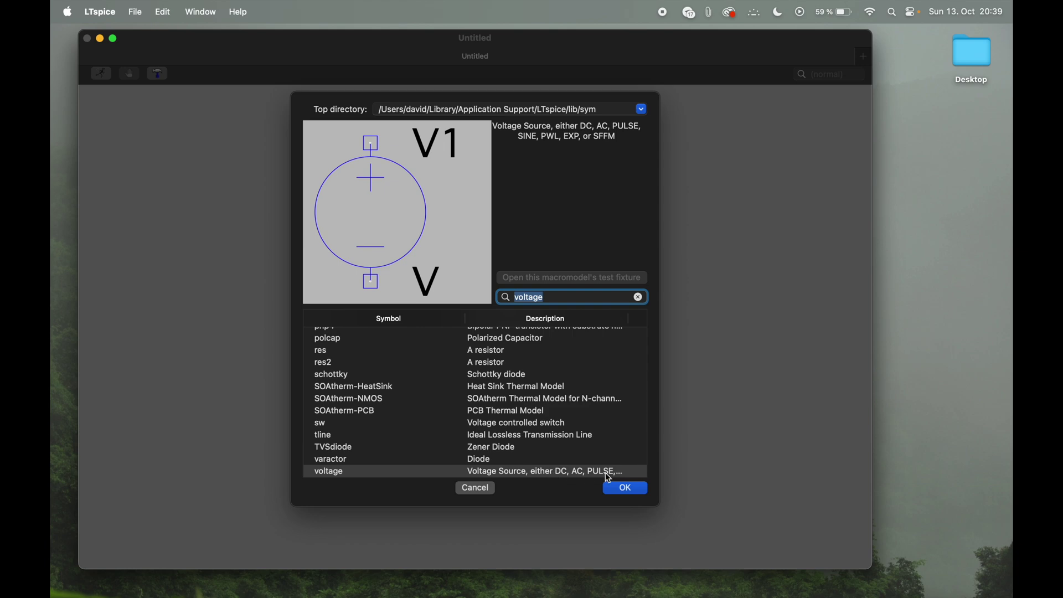
pyautogui.click(625, 490)
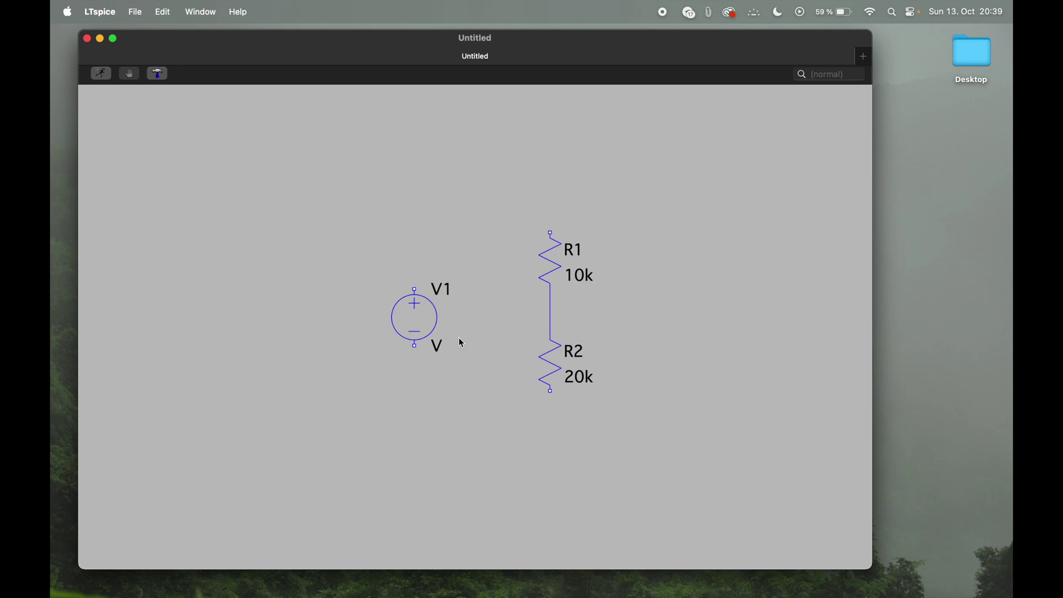
# - Give V1 a DC value of 5 V
pyautogui.rightClick(434, 312)
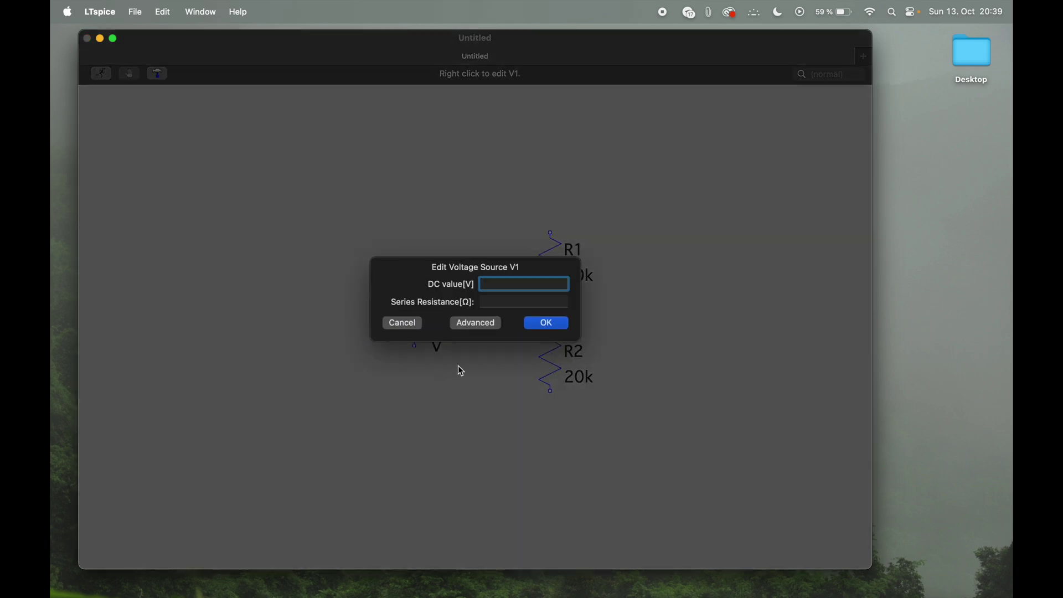
pyautogui.write('5')
pyautogui.click(501, 304)
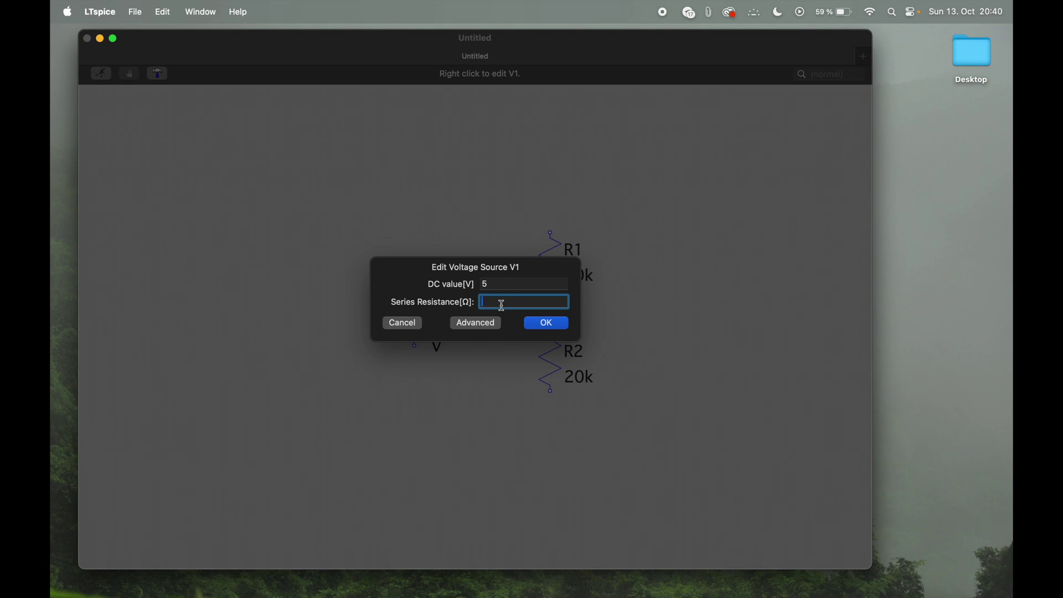
pyautogui.click(545, 326)
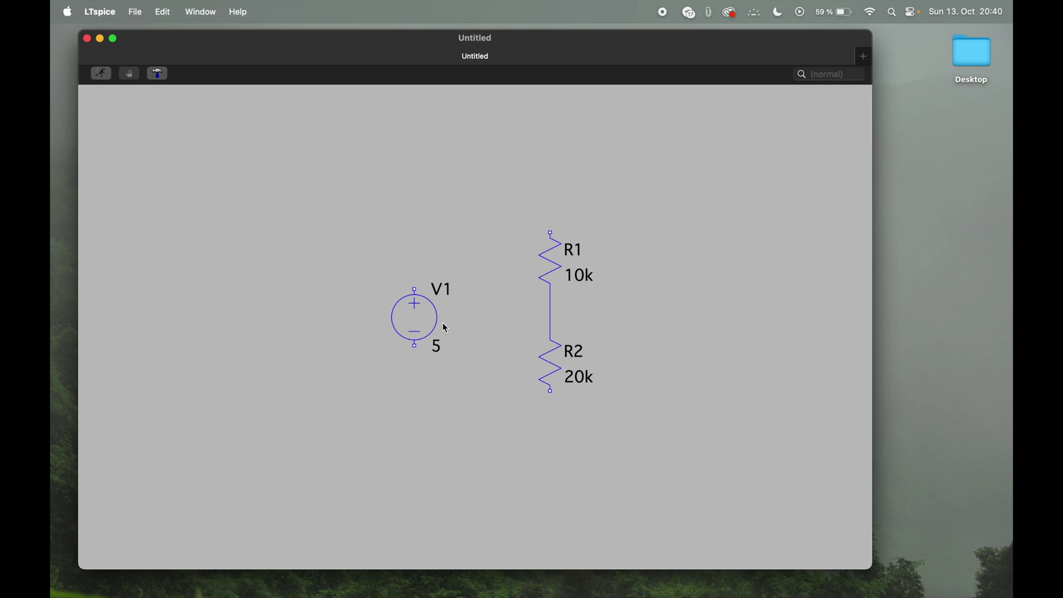
# - Wire V1's top terminal up and across to R1's top pin
pyautogui.rightClick(439, 235)
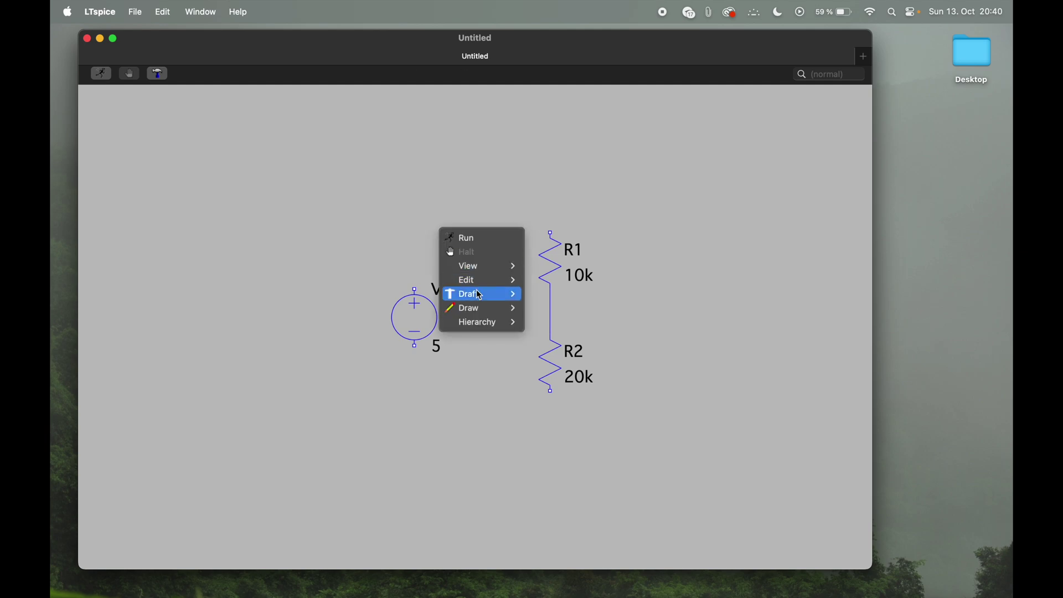
pyautogui.moveTo(479, 294)
pyautogui.click(536, 299)
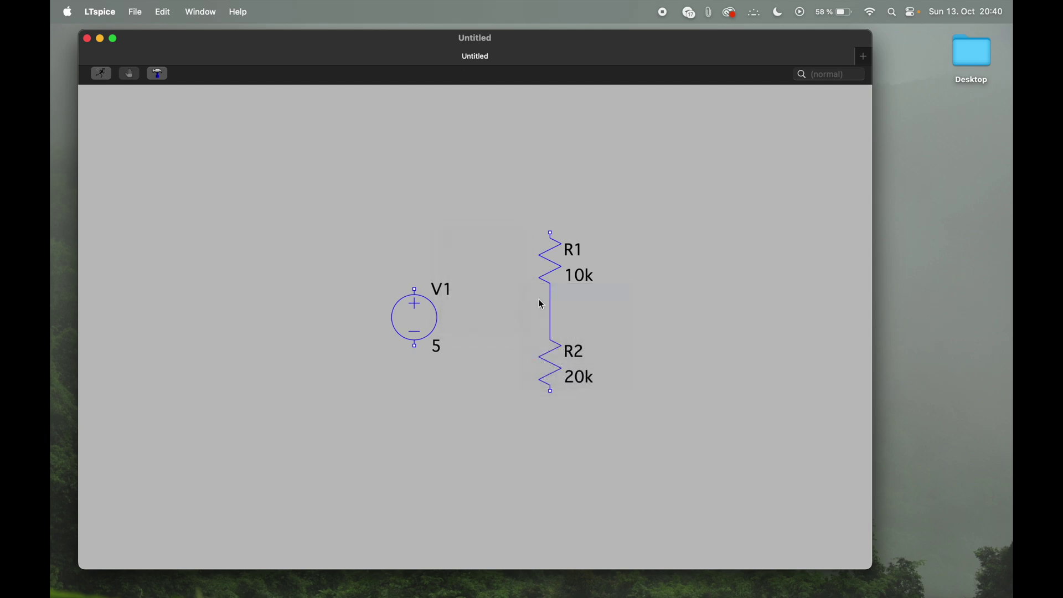
pyautogui.click(414, 288)
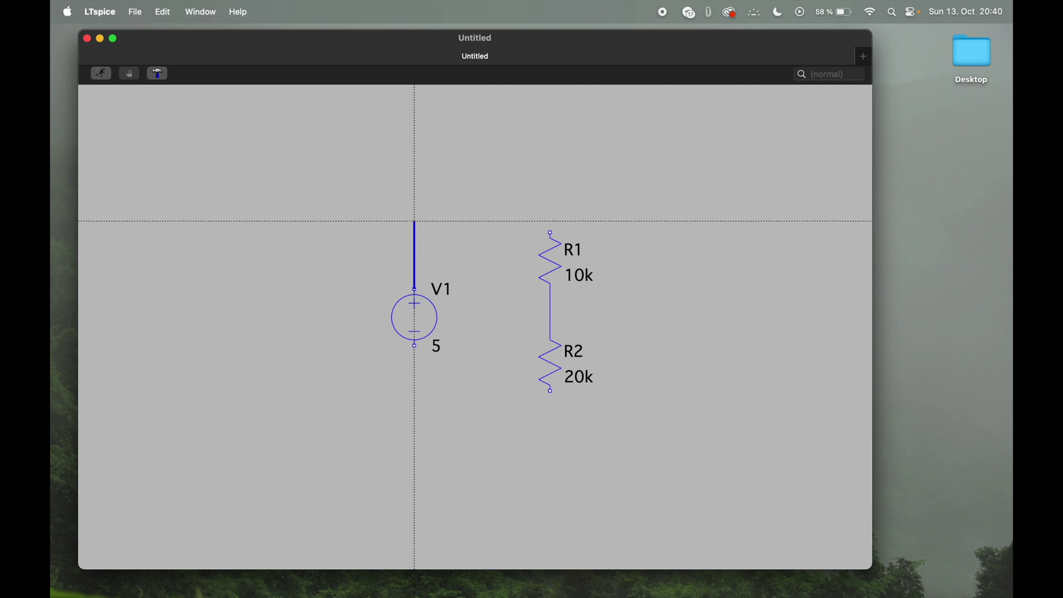
pyautogui.click(415, 233)
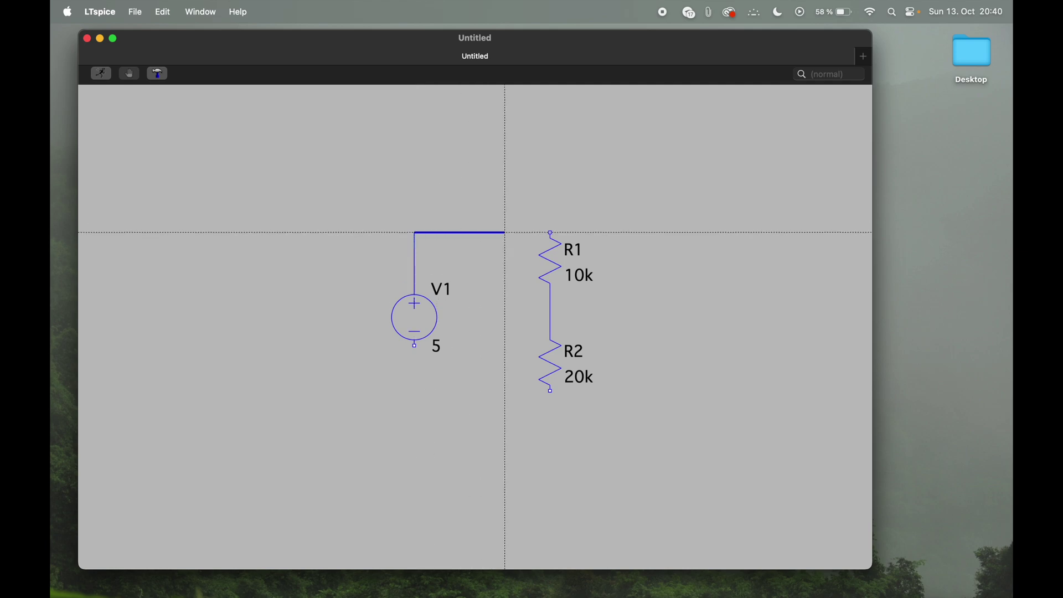
pyautogui.click(551, 233)
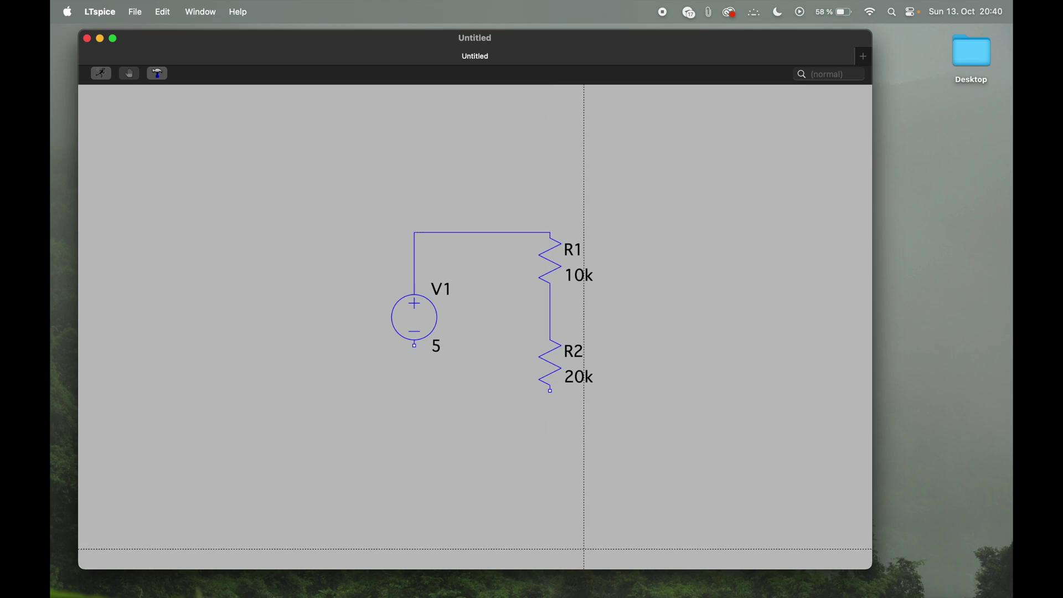
# - Wire R2's bottom pin down and back to V1's bottom pin, closing the loop
pyautogui.click(551, 391)
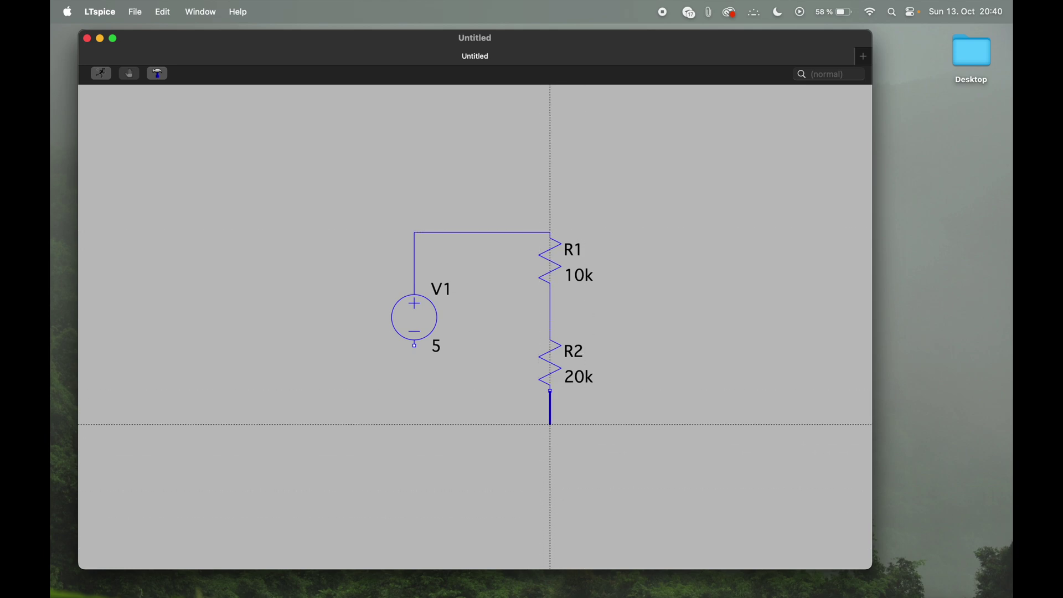
pyautogui.click(551, 425)
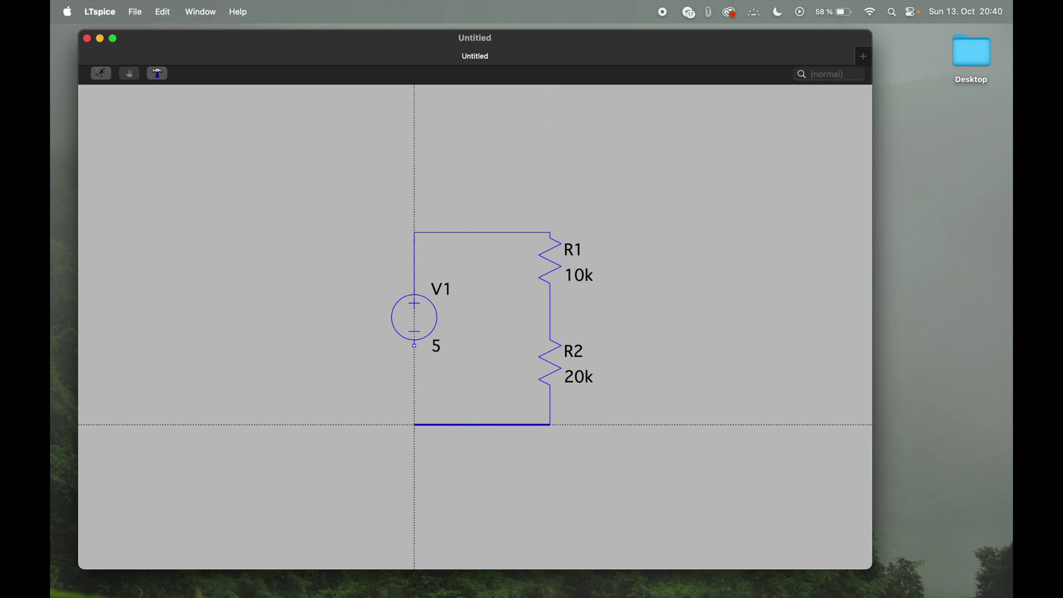
pyautogui.click(415, 425)
pyautogui.click(414, 348)
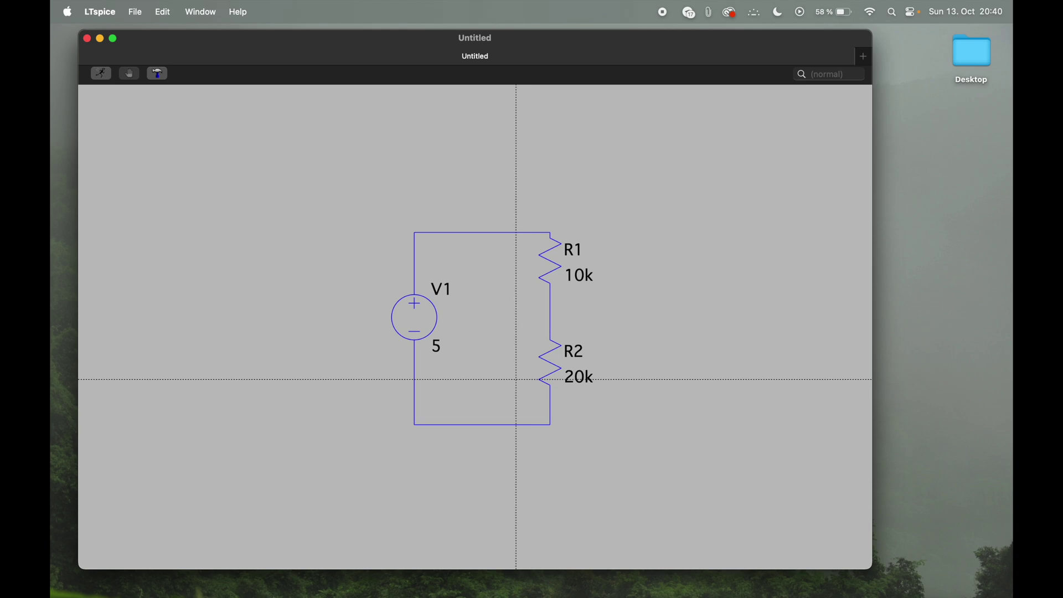
pyautogui.press('Escape')
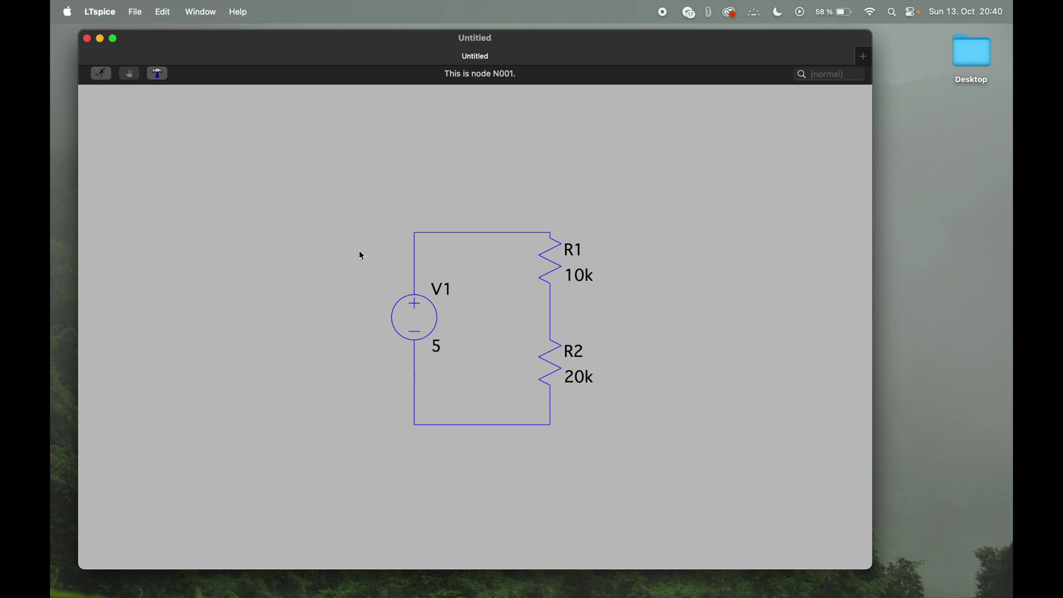
# - Run the circuit, saving it as Draft6.asc, and dismiss the 'No analysis command found.' warning
pyautogui.click(101, 78)
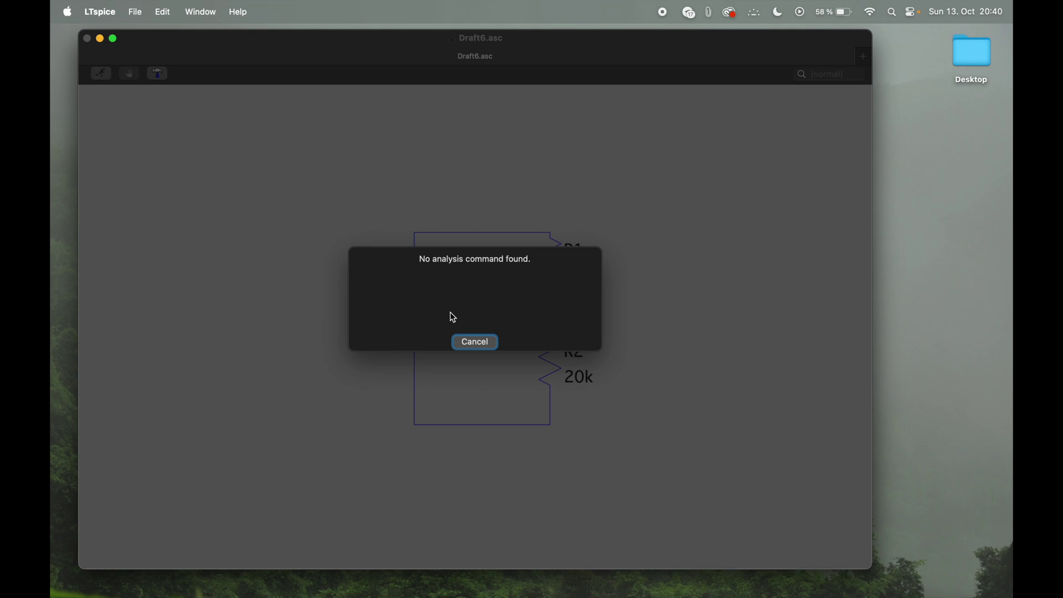
pyautogui.click(468, 342)
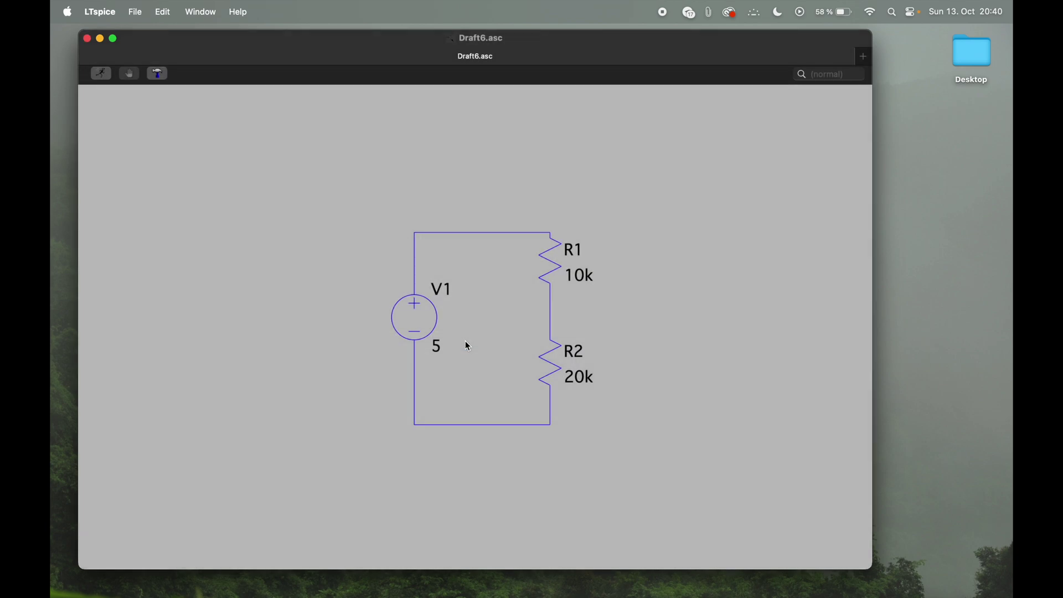
pyautogui.rightClick(359, 396)
pyautogui.moveTo(410, 454)
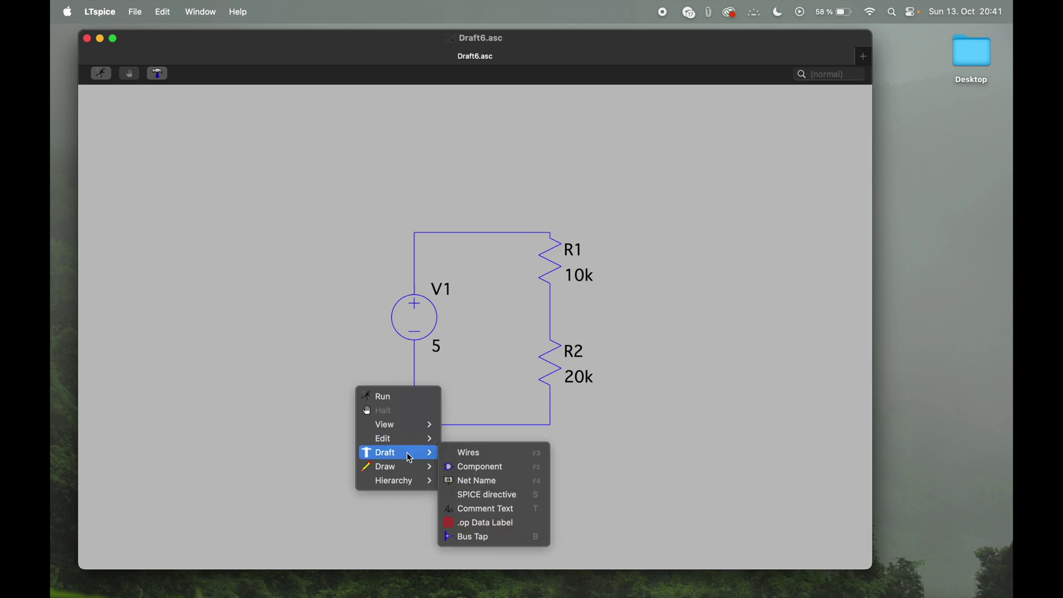
pyautogui.click(468, 472)
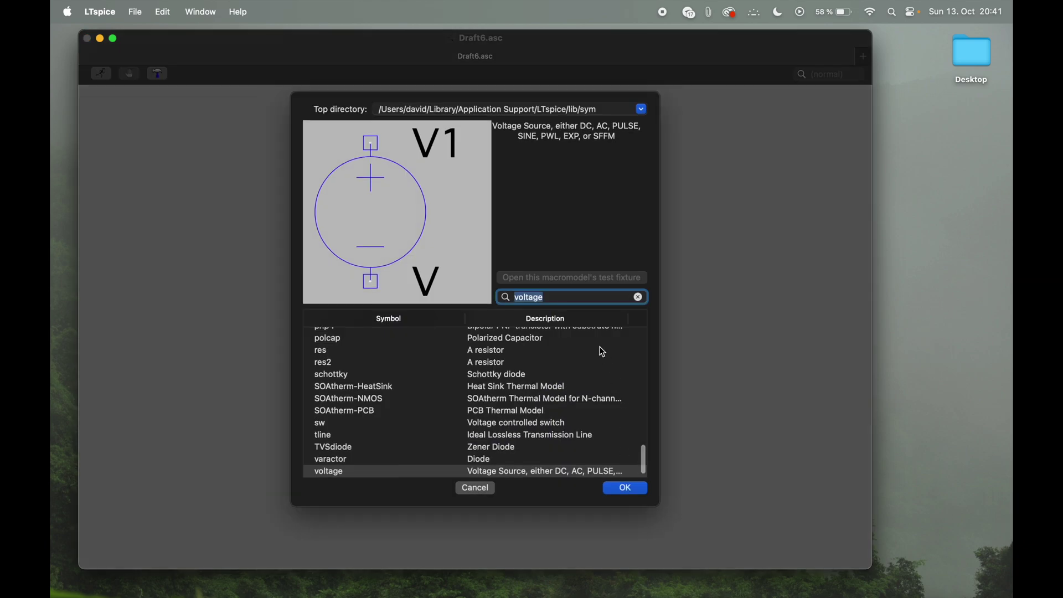
pyautogui.write('g')
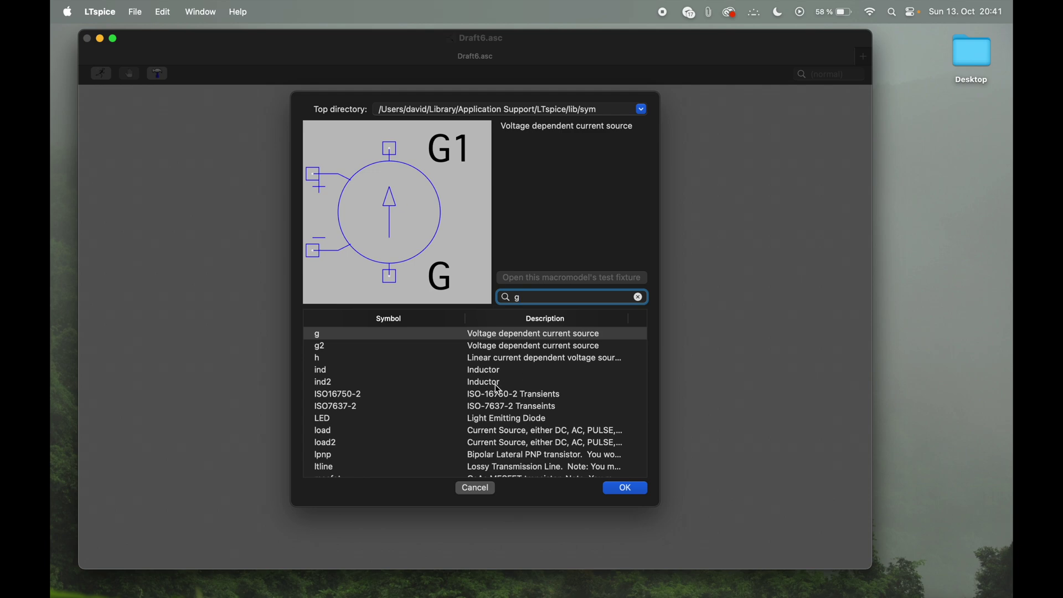
pyautogui.scroll(3, 498, 390)
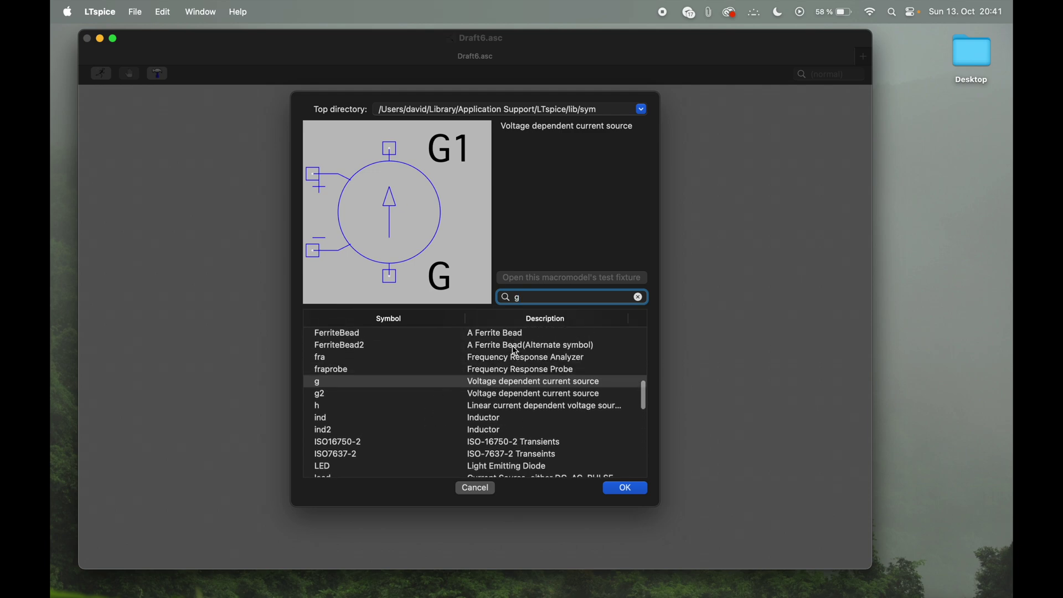
pyautogui.write('nd')
pyautogui.click(639, 299)
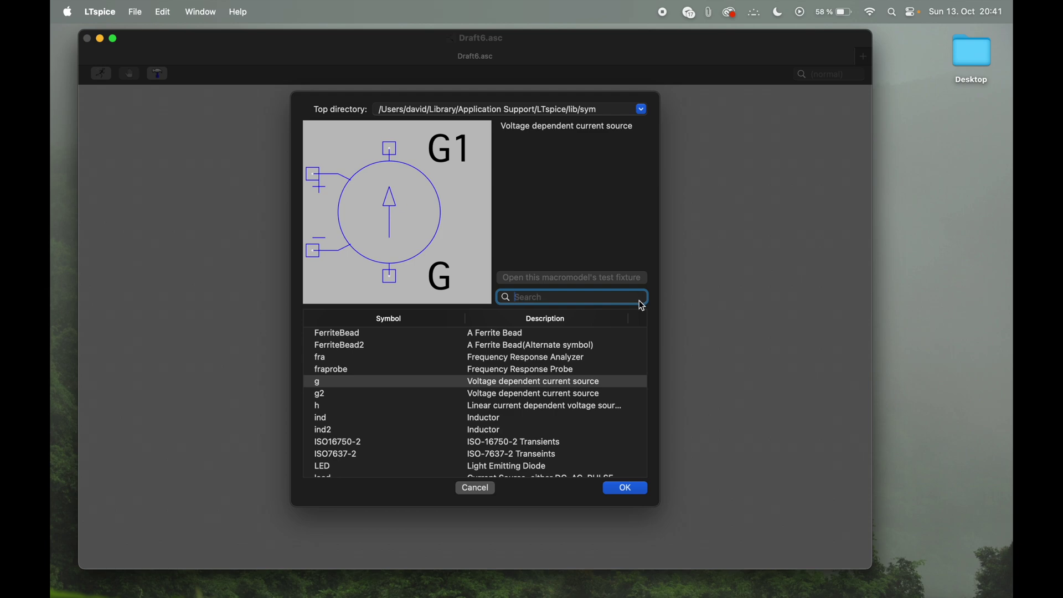
pyautogui.click(479, 488)
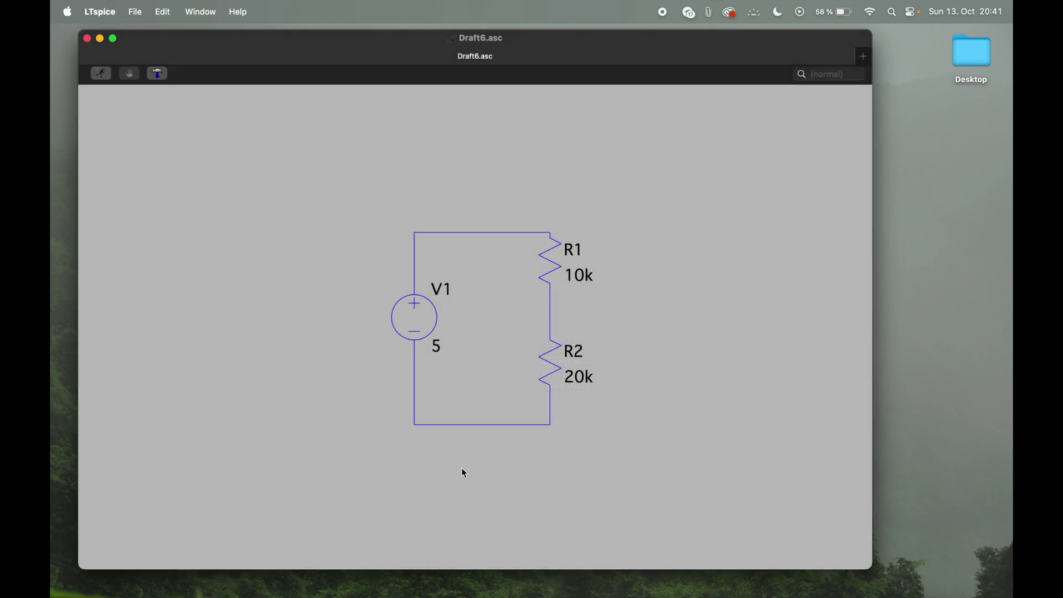
# - Place a ground symbol just below the V1–R1–R2 loop, leaving it unconnected
pyautogui.press('g')
pyautogui.click(514, 454)
pyautogui.press('super+space')
pyautogui.press('Escape')
pyautogui.press('n')
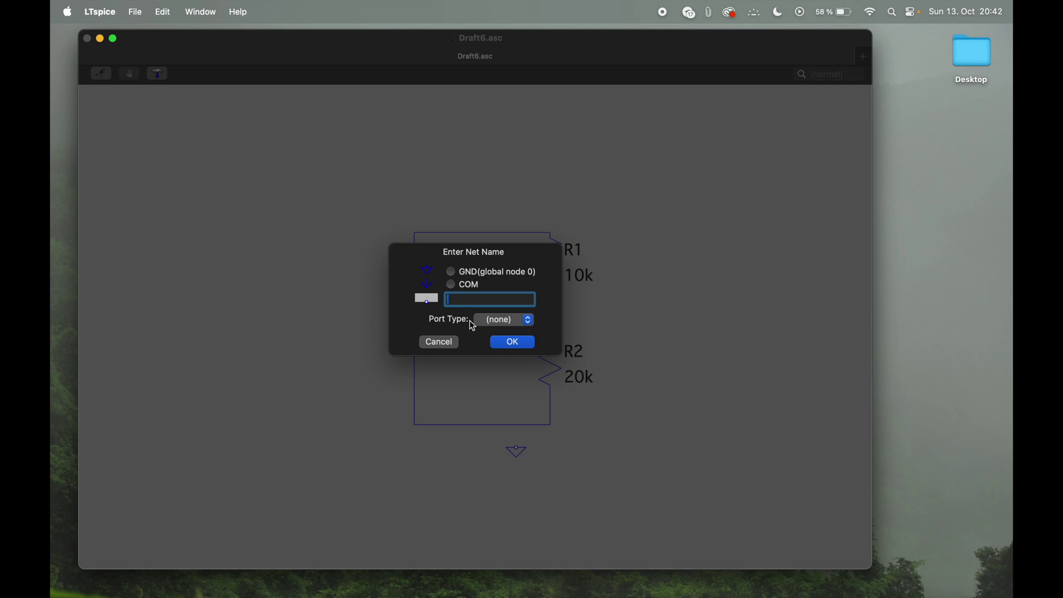
pyautogui.click(441, 342)
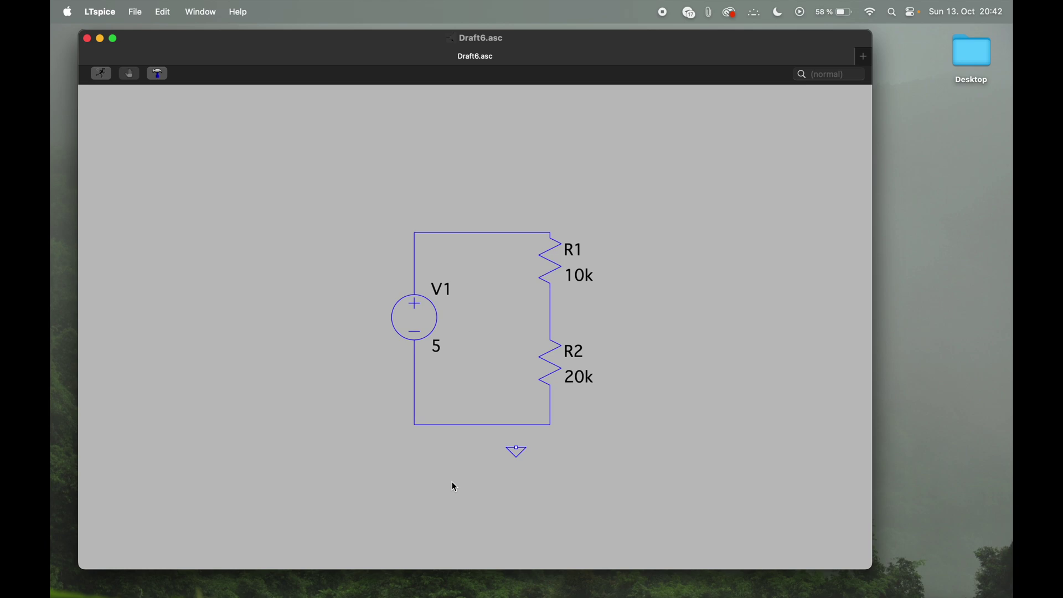
# - Wire the ground terminal up to the loop's bottom wire, making that net node 0
pyautogui.rightClick(455, 452)
pyautogui.moveTo(475, 497)
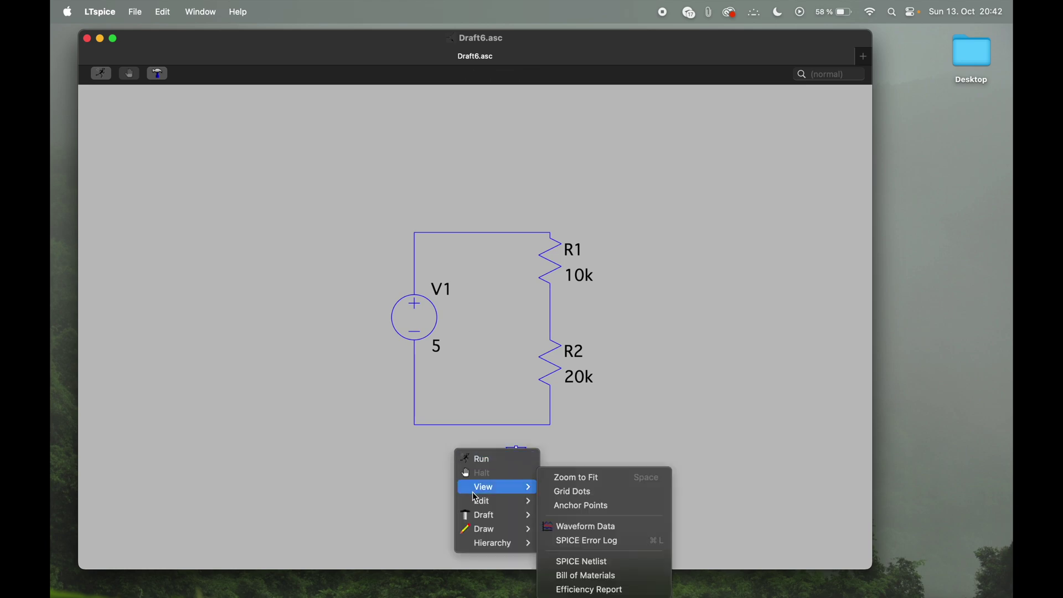
pyautogui.moveTo(487, 515)
pyautogui.click(559, 504)
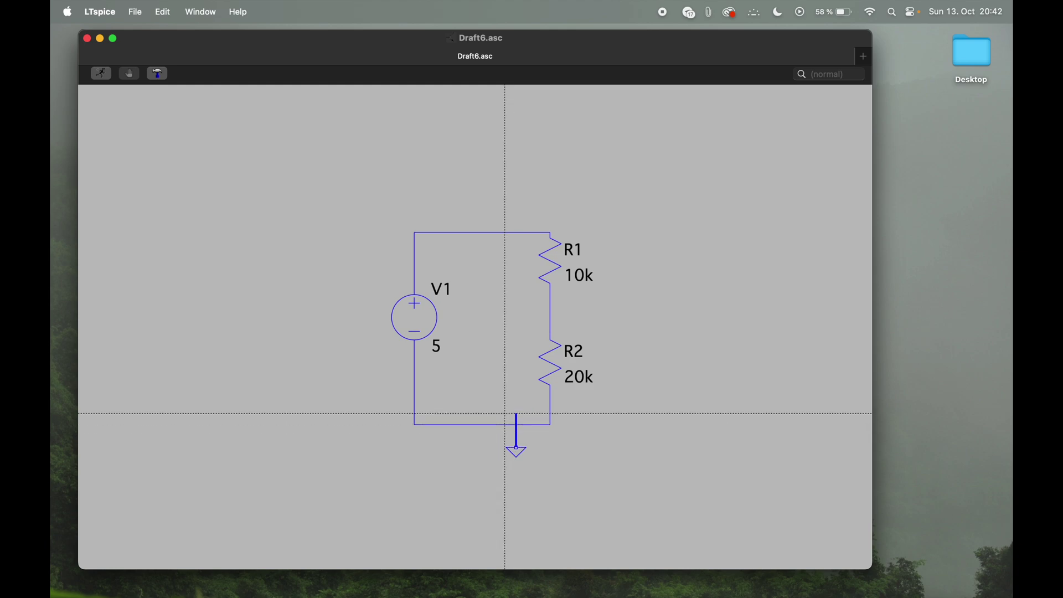
pyautogui.click(517, 447)
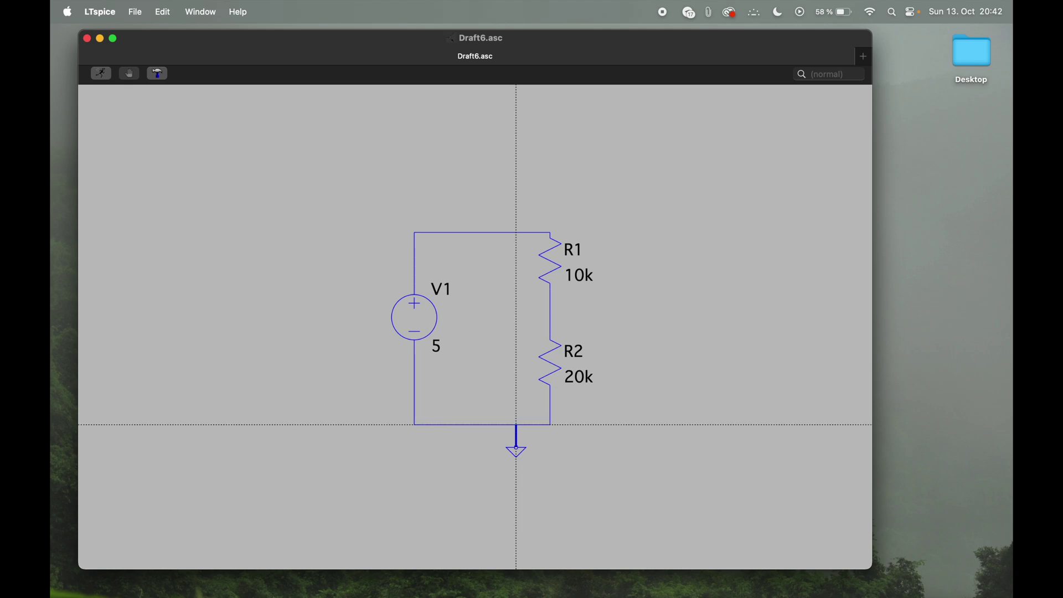
pyautogui.click(516, 425)
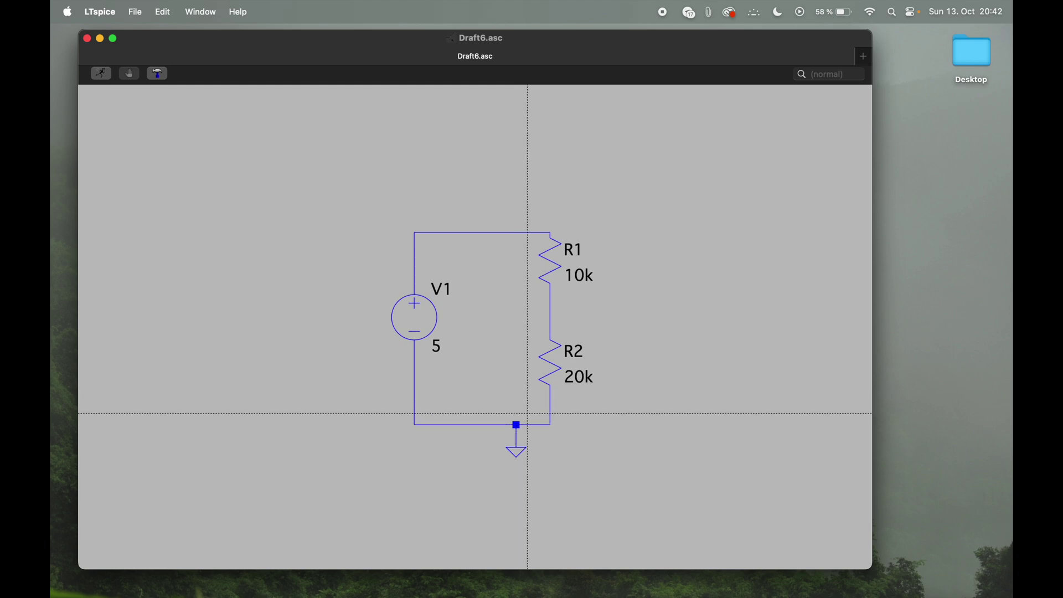
pyautogui.press('Escape')
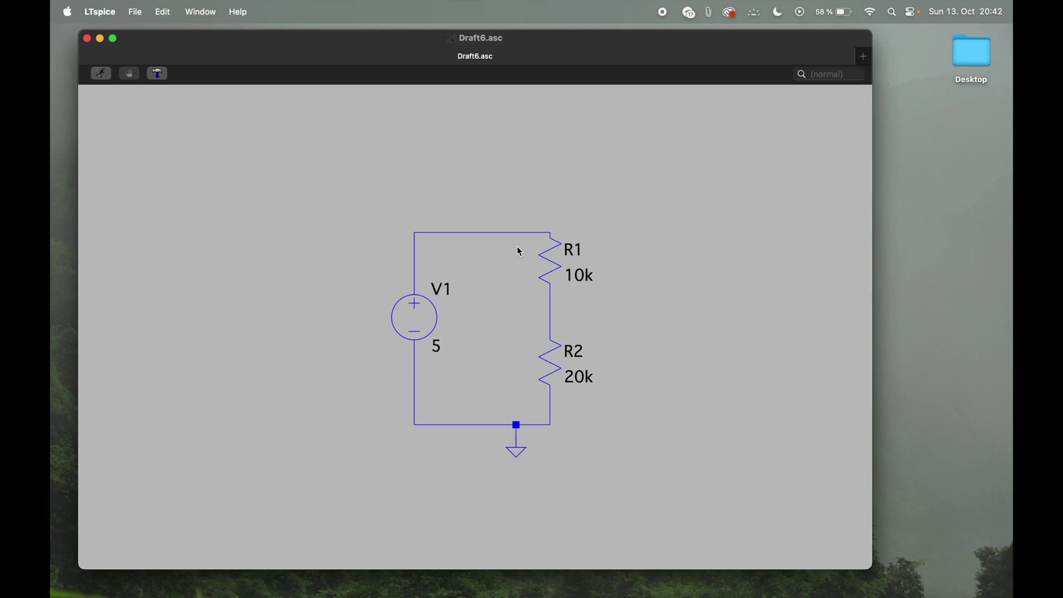
pyautogui.click(104, 76)
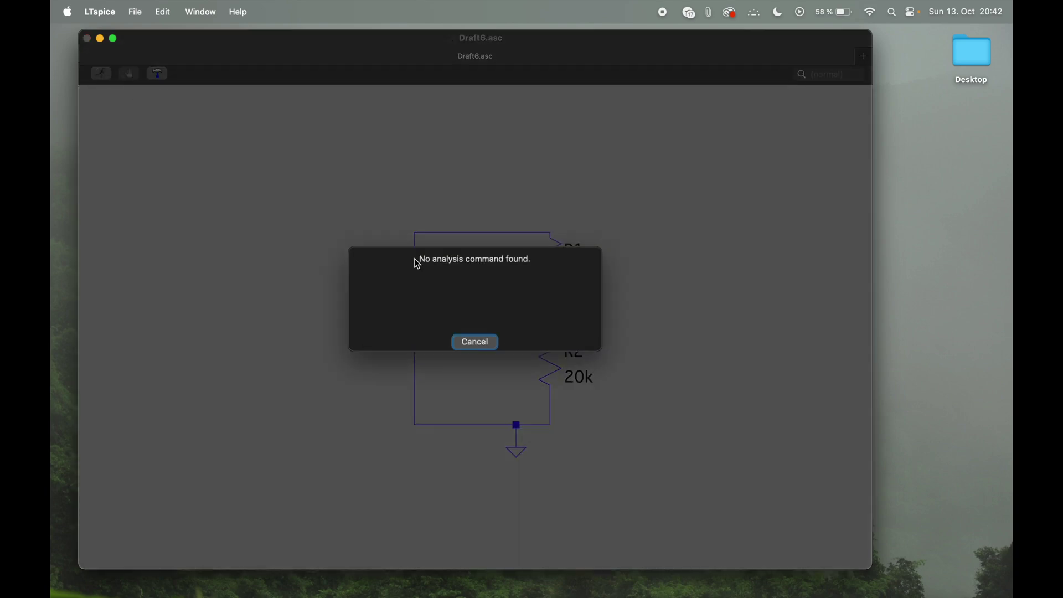
pyautogui.click(481, 344)
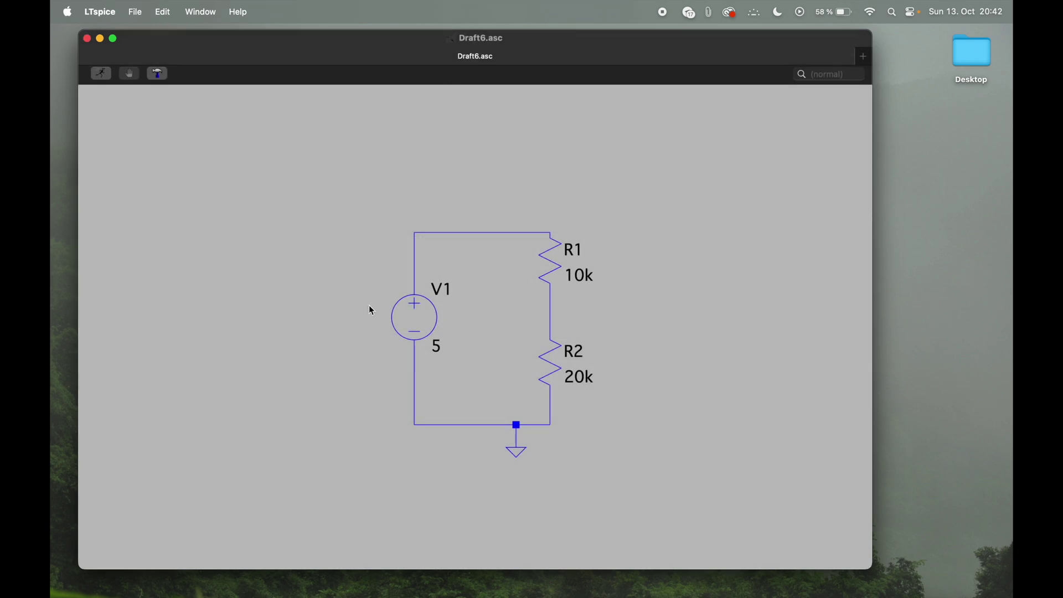
# - Start a new SPICE directive from the canvas Draft menu and bring up its editing options
pyautogui.rightClick(353, 233)
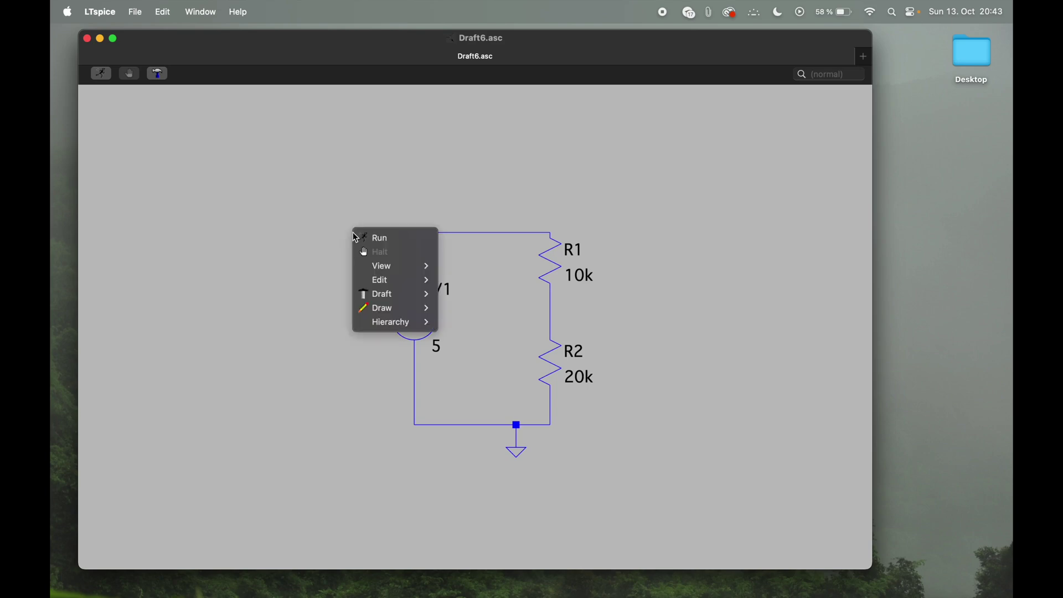
pyautogui.moveTo(390, 283)
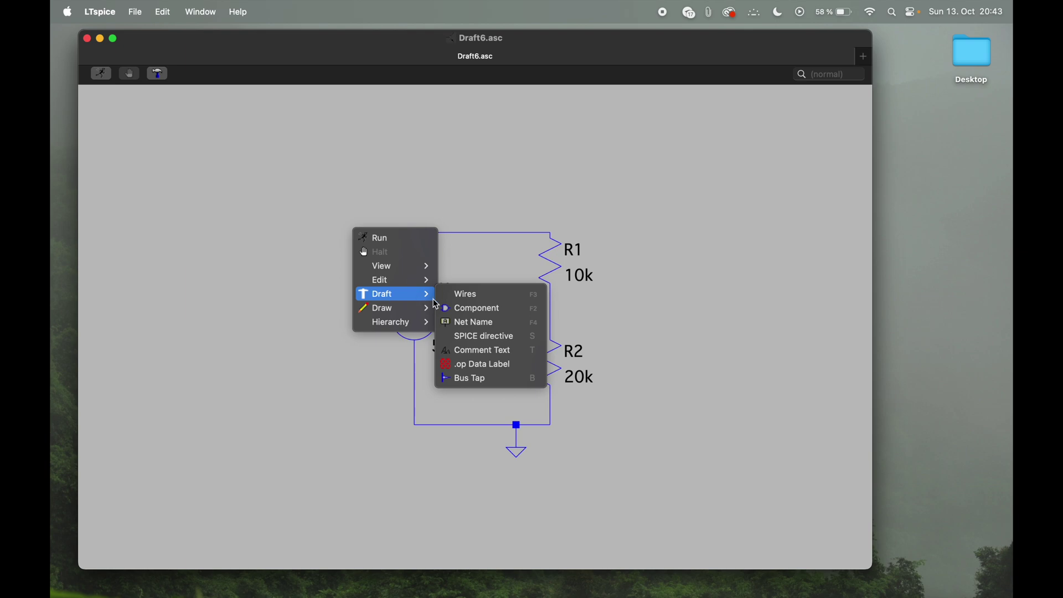
pyautogui.click(477, 337)
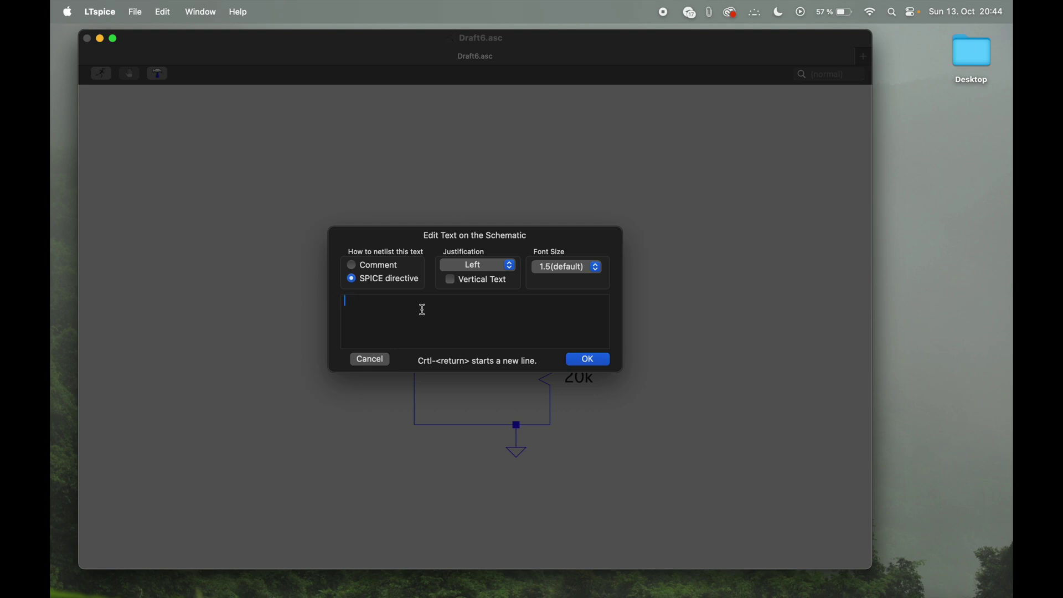
pyautogui.rightClick(422, 310)
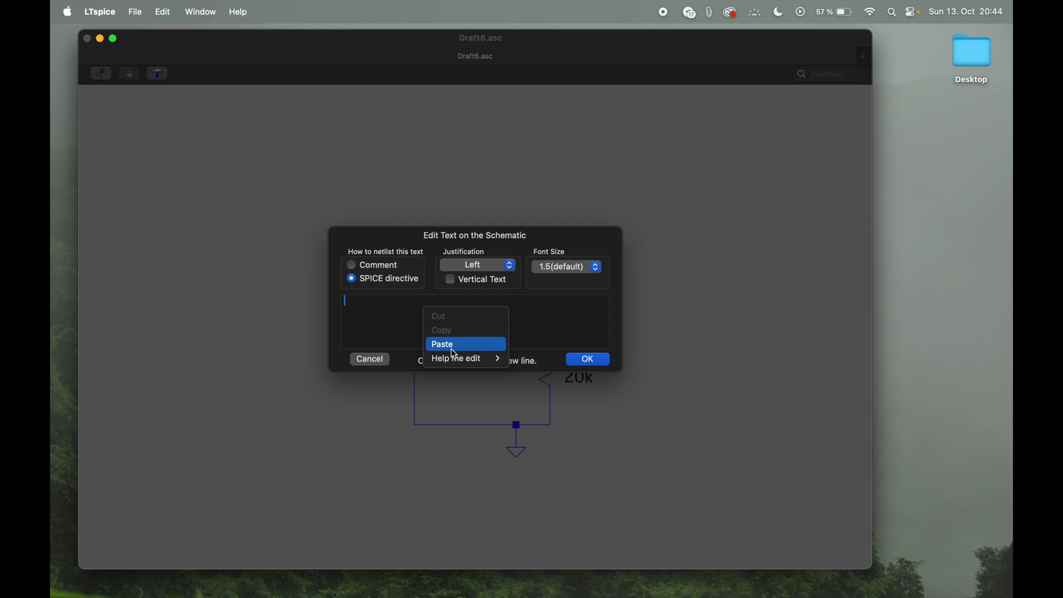
# - Open the analysis command setup and look through the AC Analysis and DC Sweep tabs
pyautogui.moveTo(458, 364)
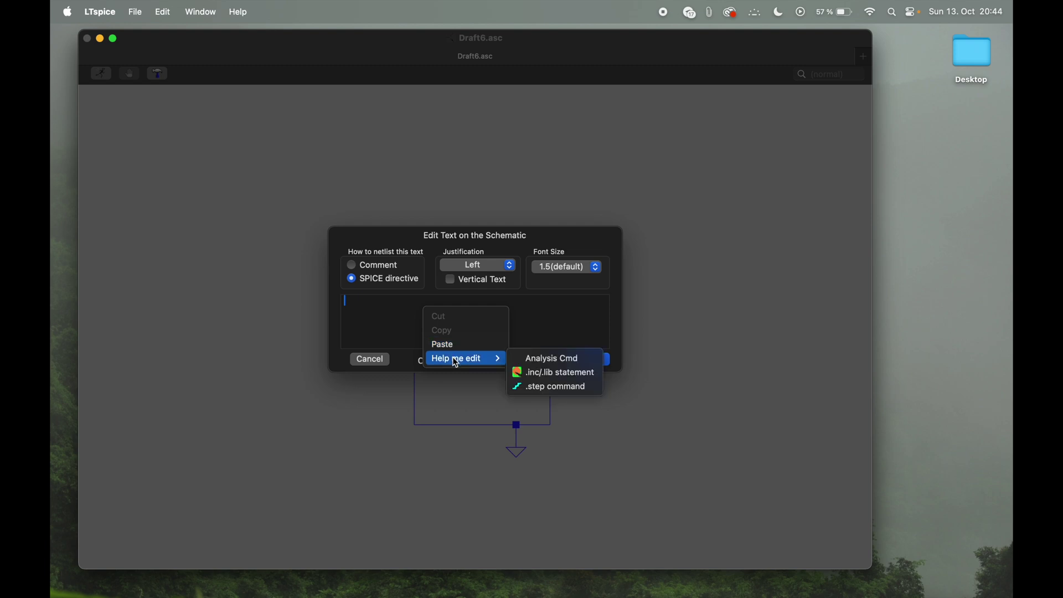
pyautogui.click(548, 360)
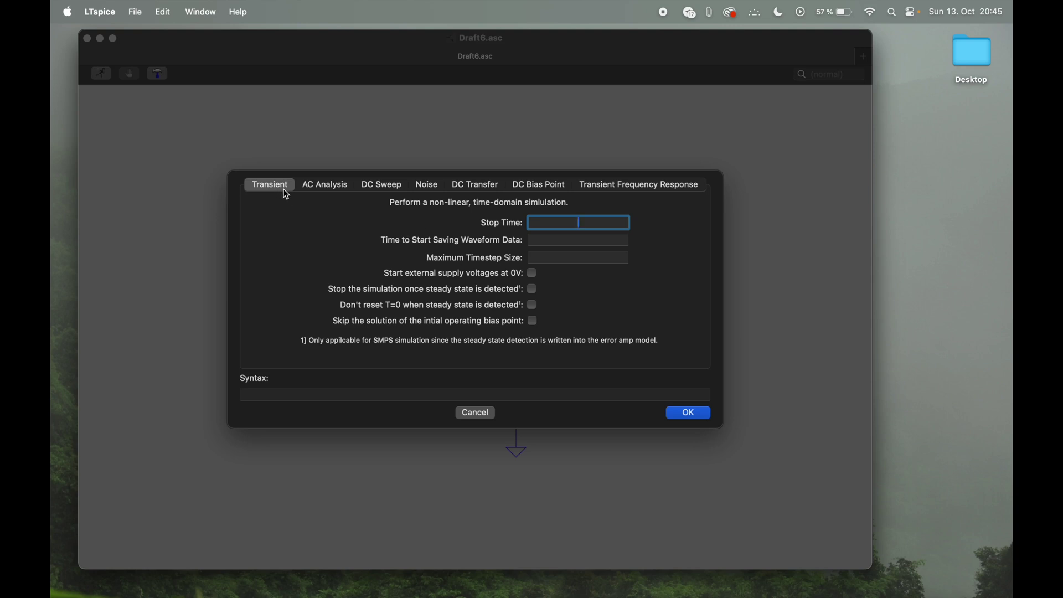
pyautogui.click(335, 191)
pyautogui.click(377, 188)
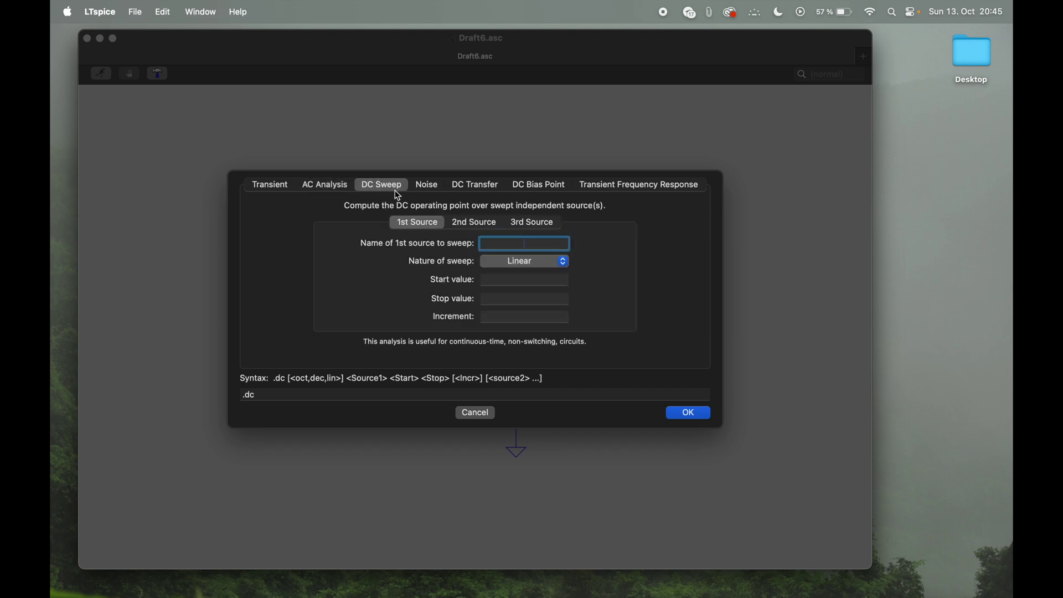
pyautogui.click(271, 185)
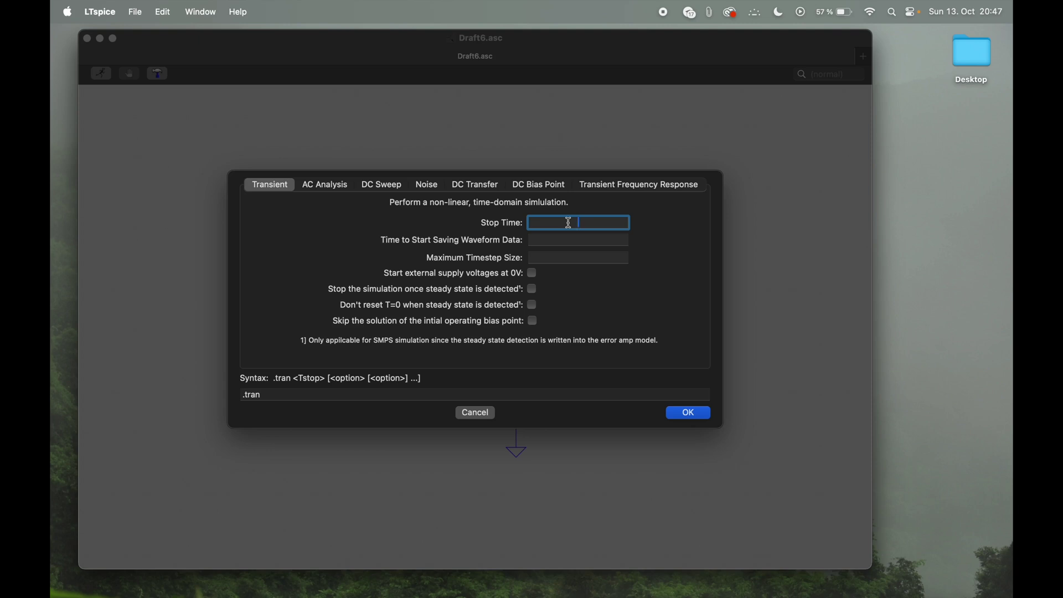
pyautogui.write('1s')
# - Enter a Transient stop time of 1s and confirm the .tran 1s command
pyautogui.press('BackSpace')
pyautogui.write('5')
pyautogui.press('BackSpace')
pyautogui.write('1')
pyautogui.click(687, 417)
# - Recheck the .tran 1s analysis settings, then place the directive above the divider circuit
pyautogui.click(386, 305)
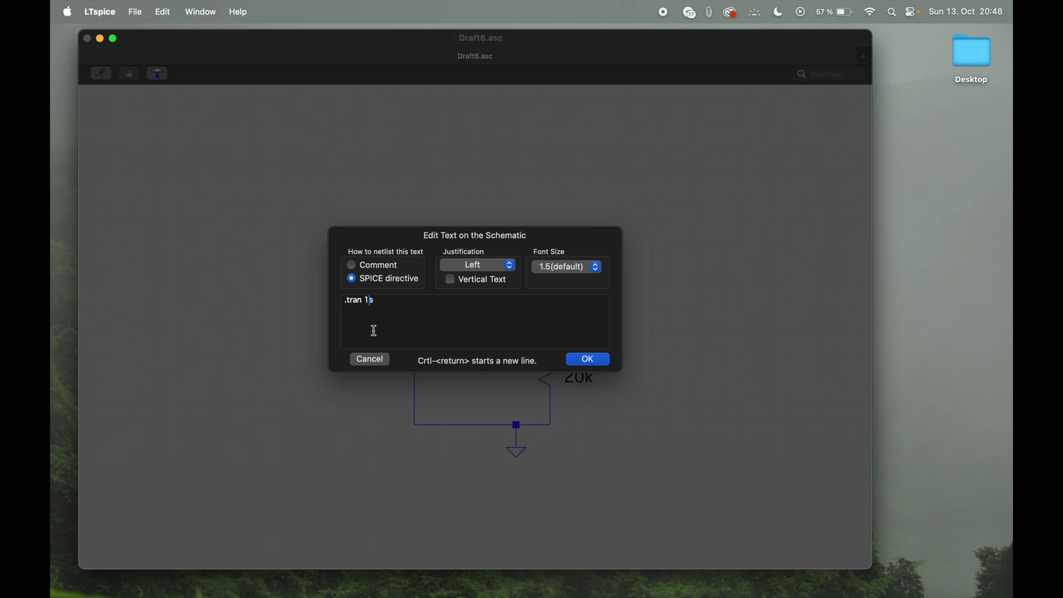
pyautogui.rightClick(418, 309)
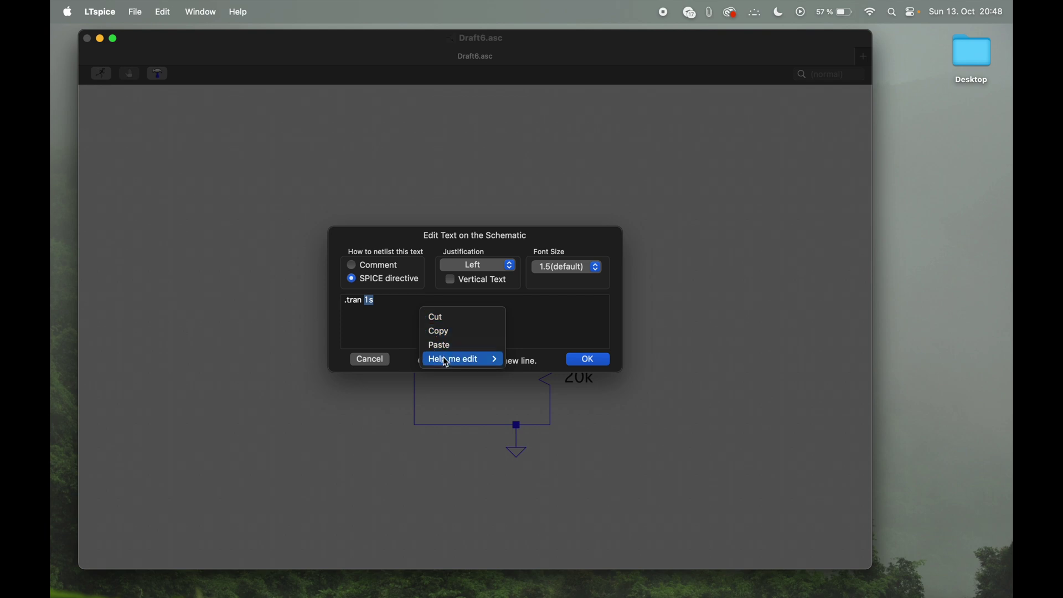
pyautogui.moveTo(448, 365)
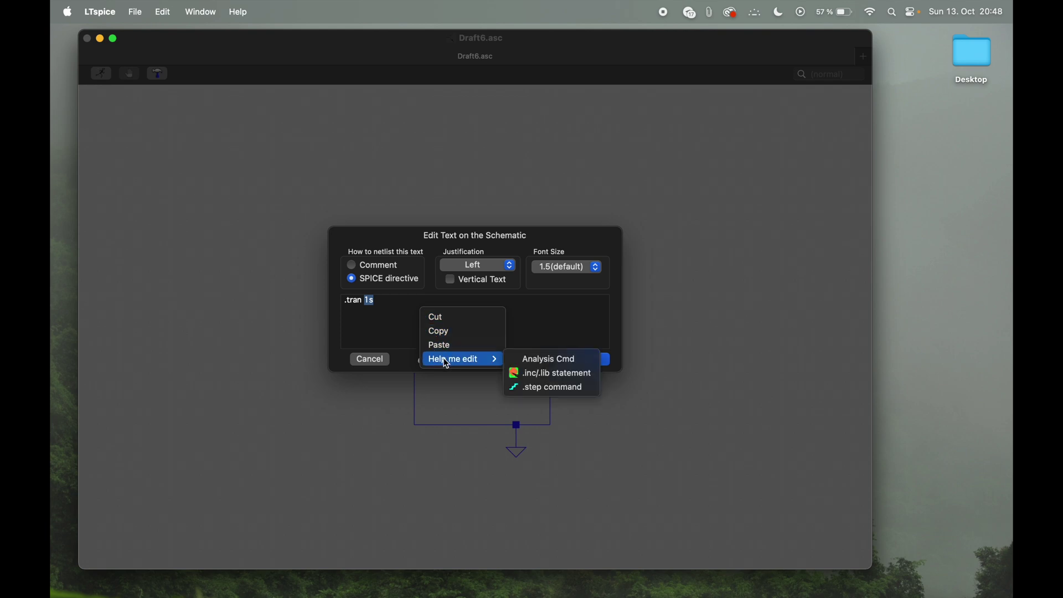
pyautogui.click(529, 357)
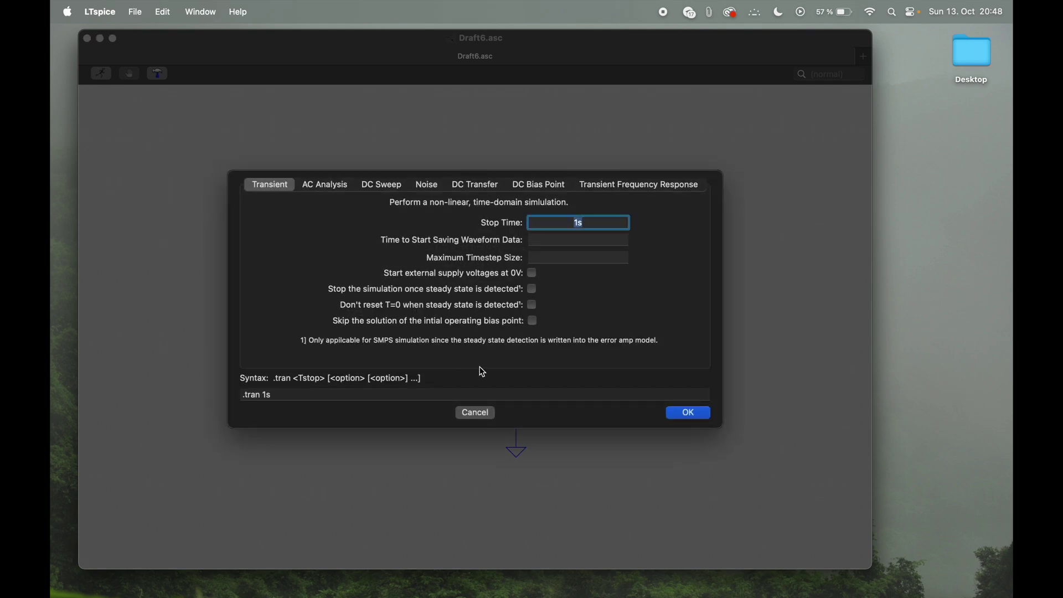
pyautogui.click(476, 414)
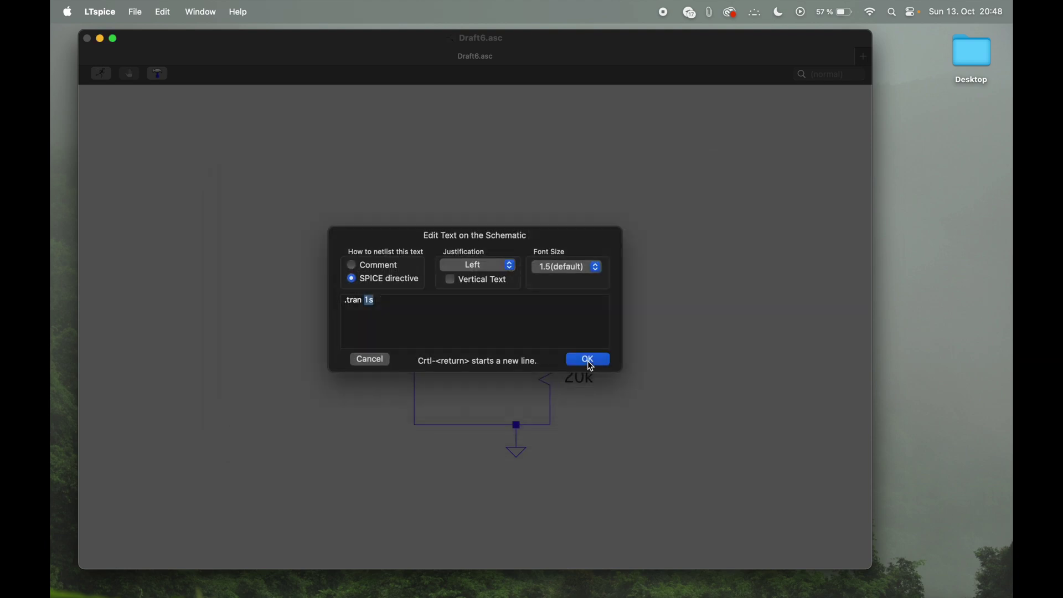
pyautogui.click(587, 360)
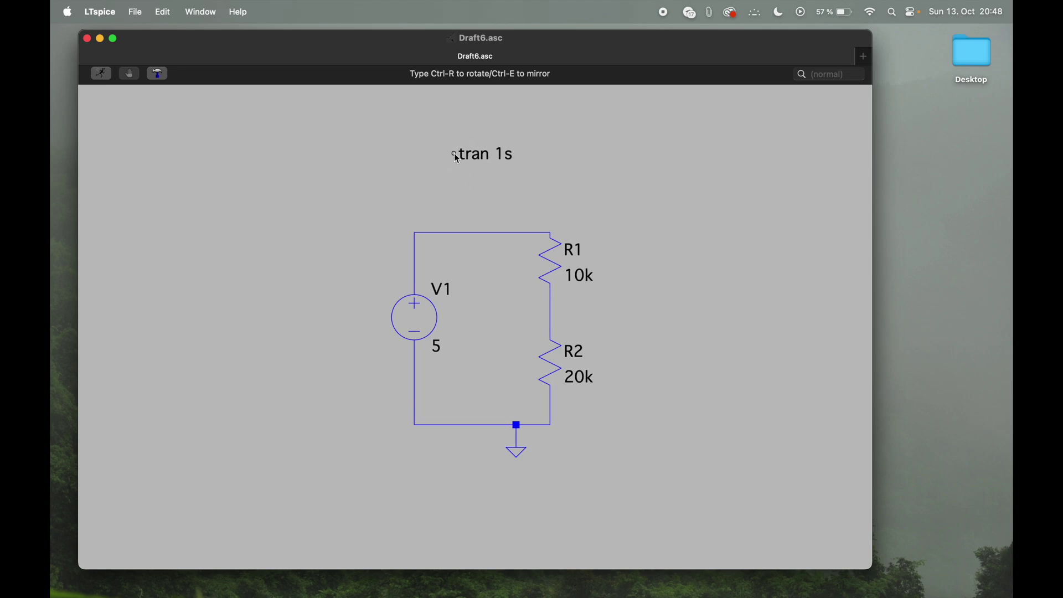
pyautogui.click(410, 158)
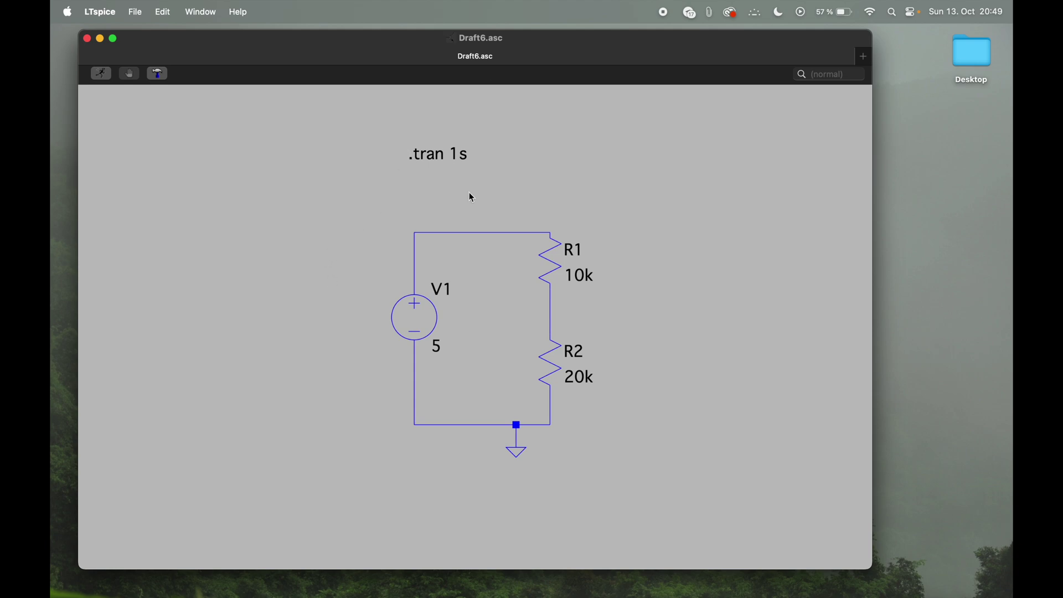
# - Run the transient simulation and move the Draft6.raw waveform window to the upper right
pyautogui.click(102, 75)
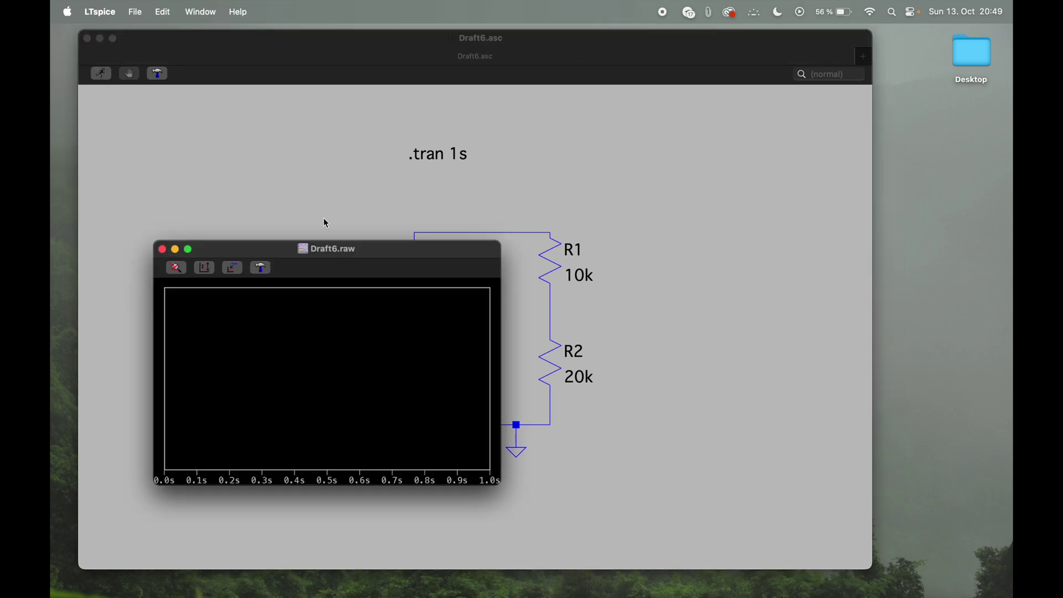
pyautogui.moveTo(285, 250); pyautogui.dragTo(742, 101)
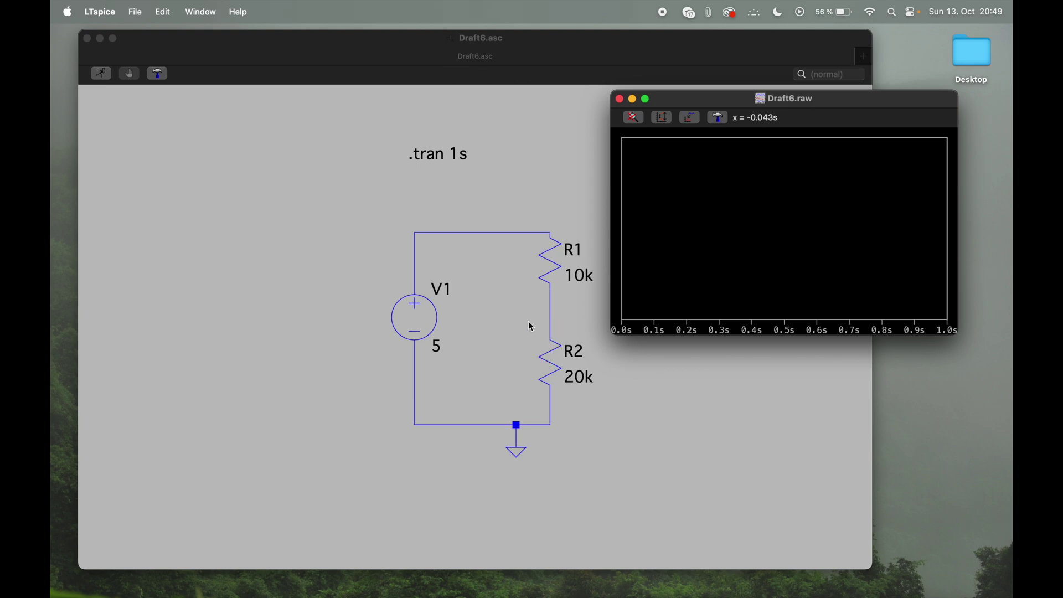
pyautogui.click(552, 260)
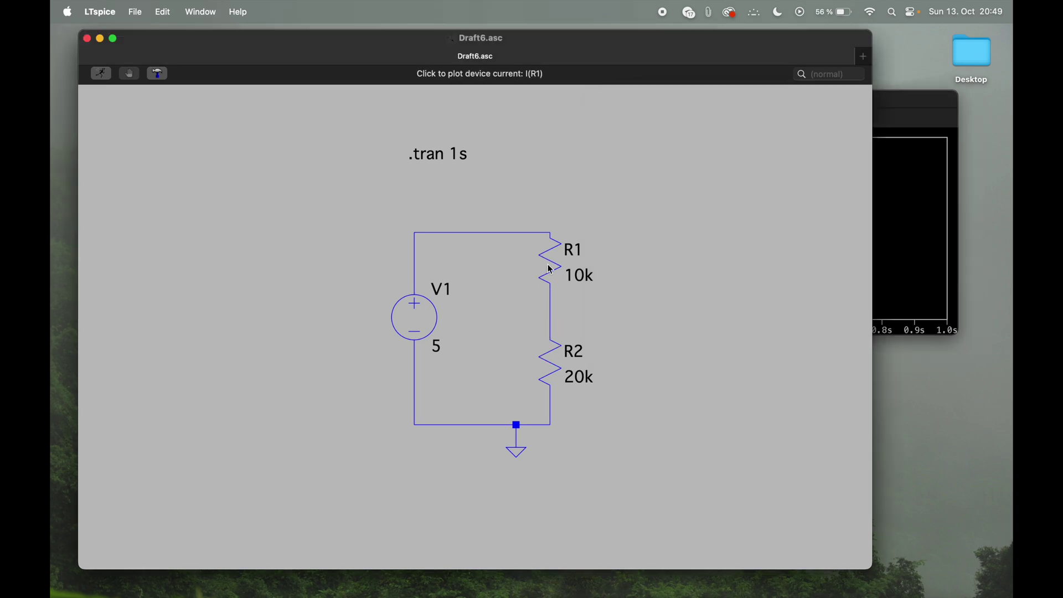
# - Probe the R1 and R2 currents and the V(n002) and V(n001) node voltages
pyautogui.click(552, 269)
pyautogui.moveTo(872, 100); pyautogui.dragTo(626, 127)
pyautogui.moveTo(672, 98); pyautogui.dragTo(705, 102)
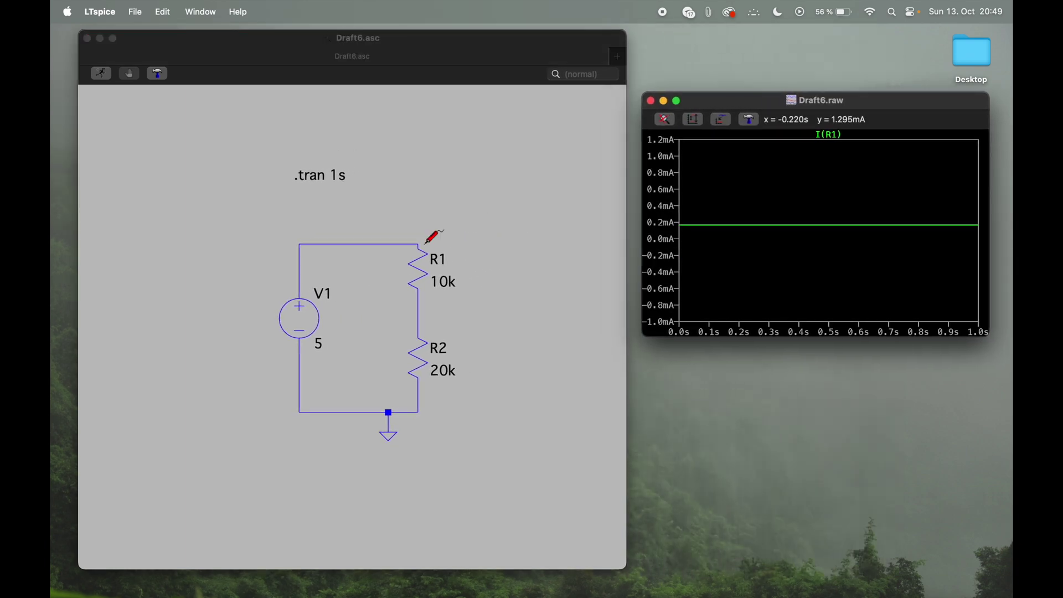
pyautogui.click(425, 365)
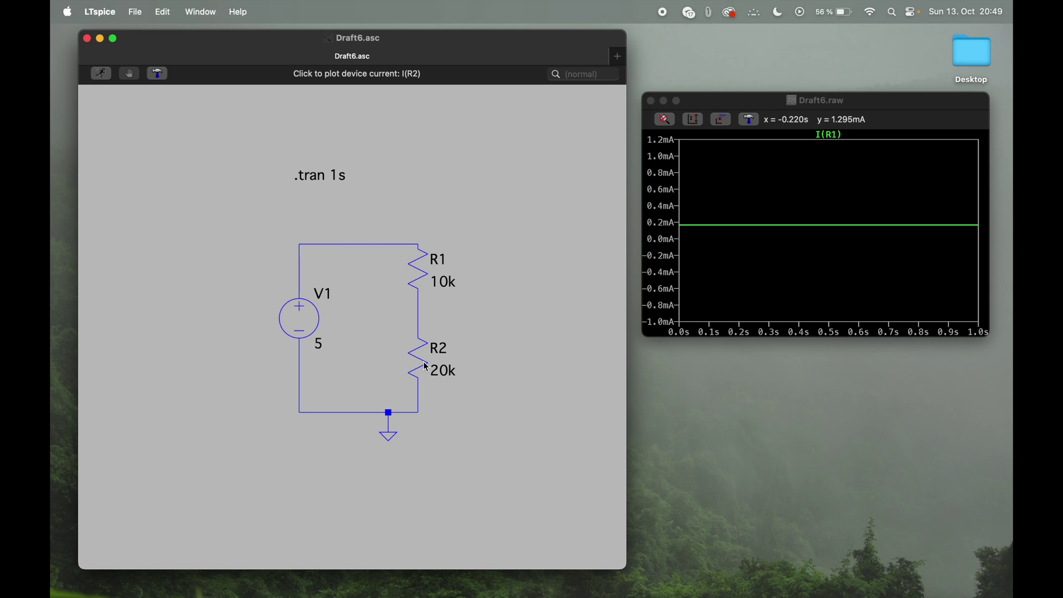
pyautogui.click(419, 355)
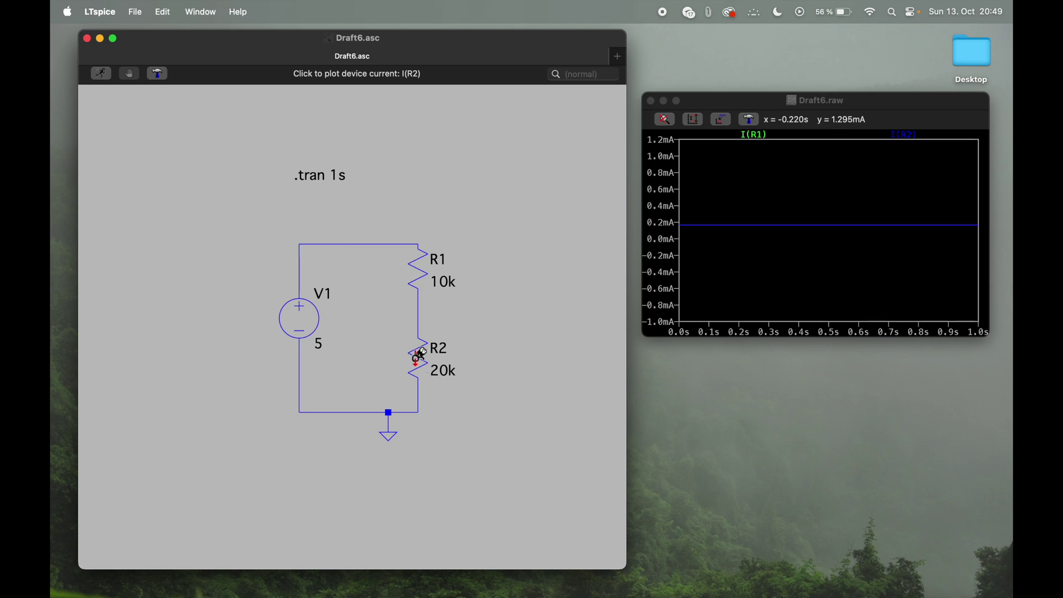
pyautogui.click(421, 313)
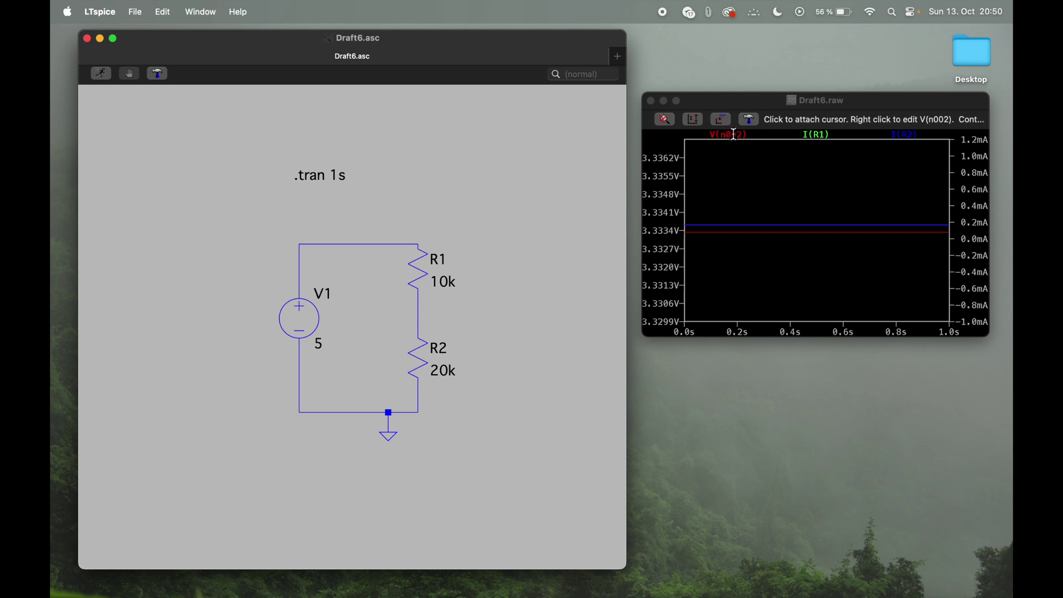
pyautogui.click(393, 243)
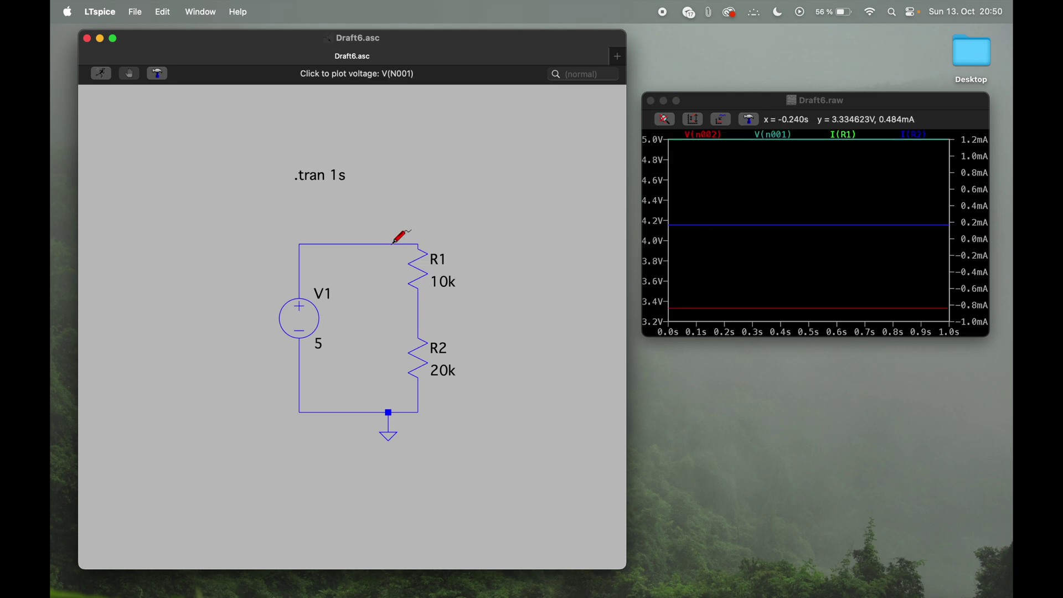
pyautogui.click(673, 312)
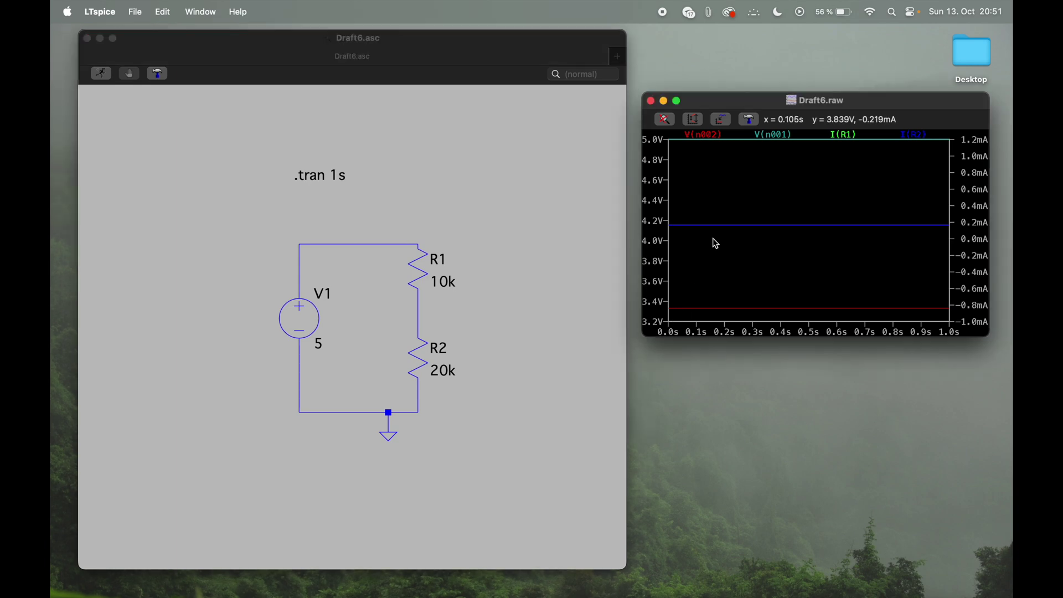
pyautogui.rightClick(652, 305)
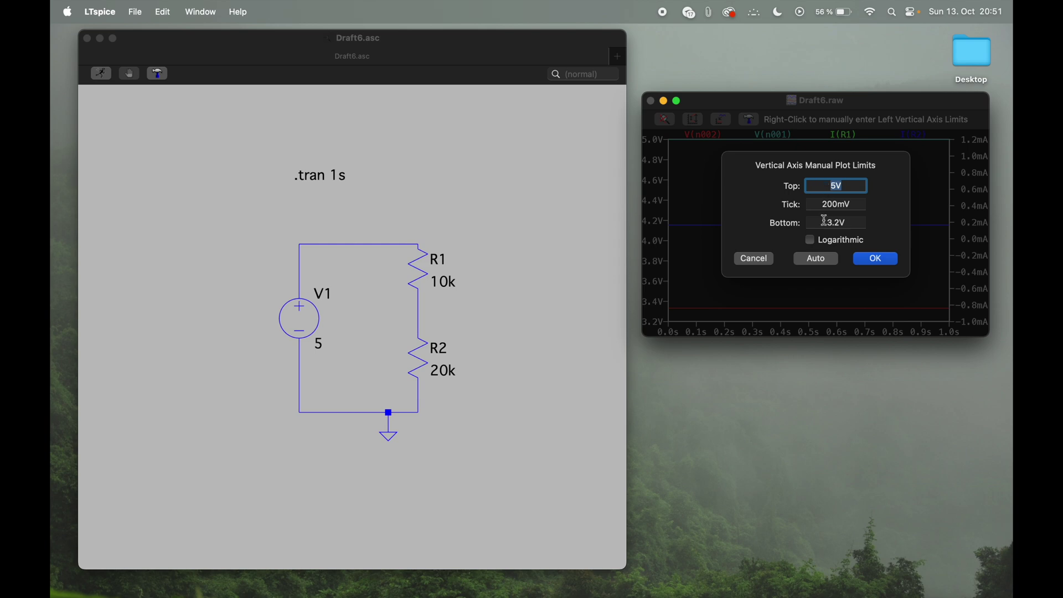
# - Set the vertical voltage axis limits to Top 5.5V and Bottom 0V
pyautogui.click(838, 187)
pyautogui.write('.5')
pyautogui.click(826, 222)
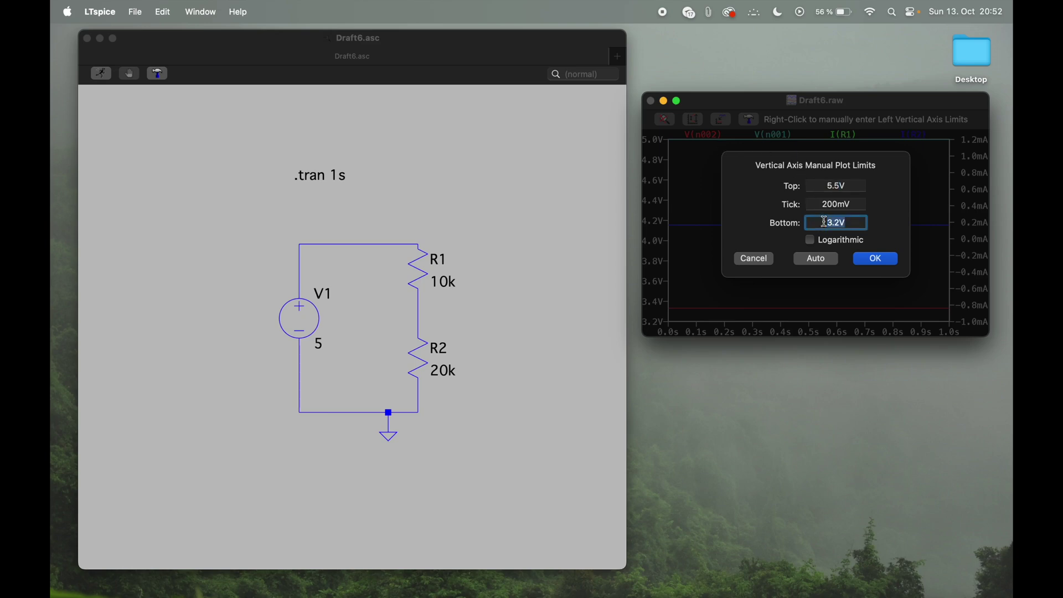
pyautogui.write('02)  V')
pyautogui.click(875, 259)
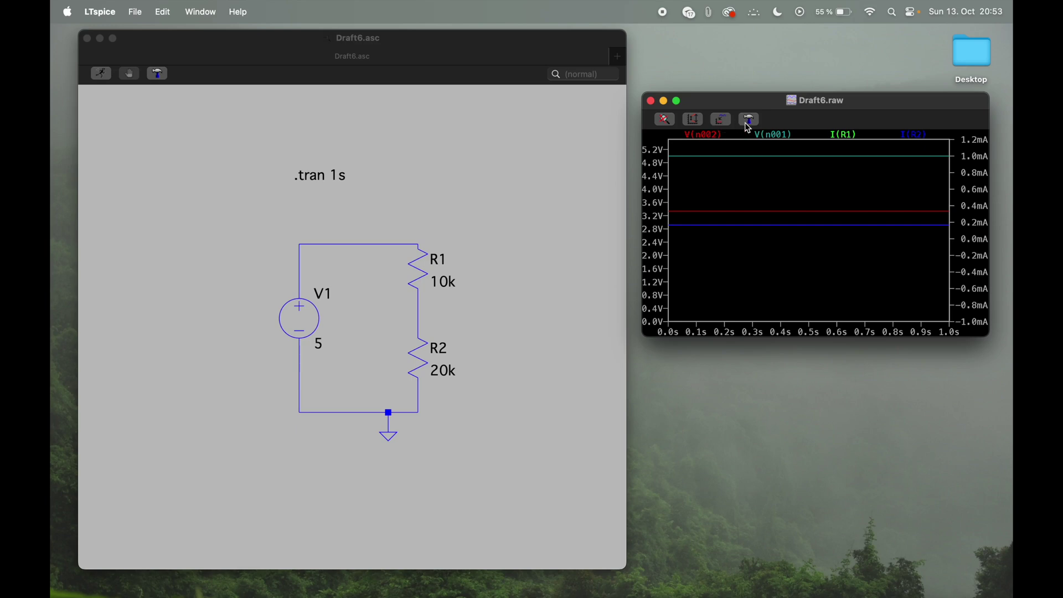
# - Add V(n001), V(n002), I(R1), I(R2), I(V1) and time traces to the plot
pyautogui.click(722, 120)
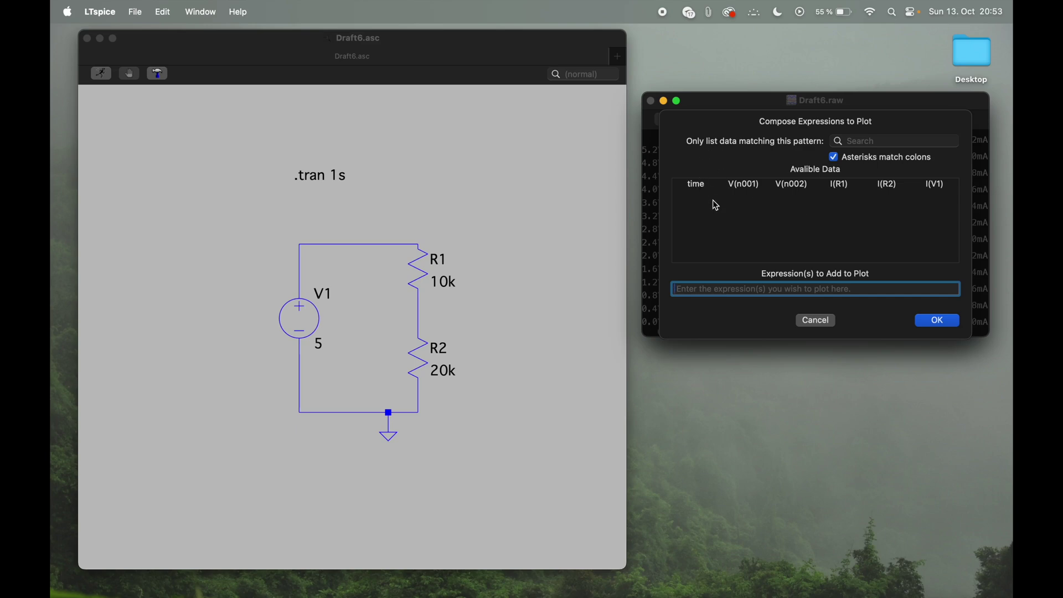
pyautogui.click(750, 188)
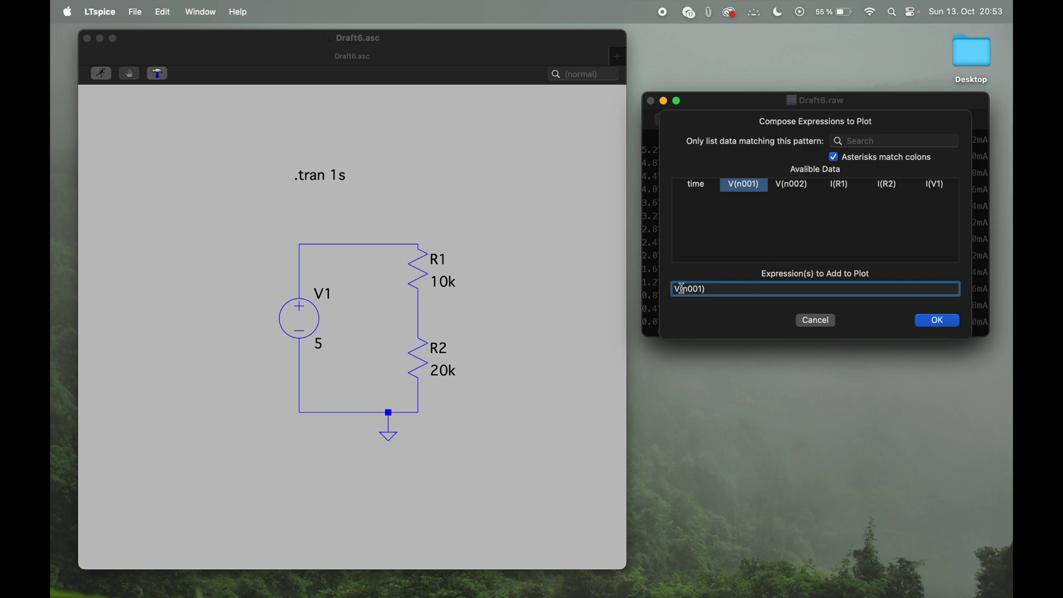
pyautogui.moveTo(677, 289); pyautogui.dragTo(730, 289)
pyautogui.click(793, 187)
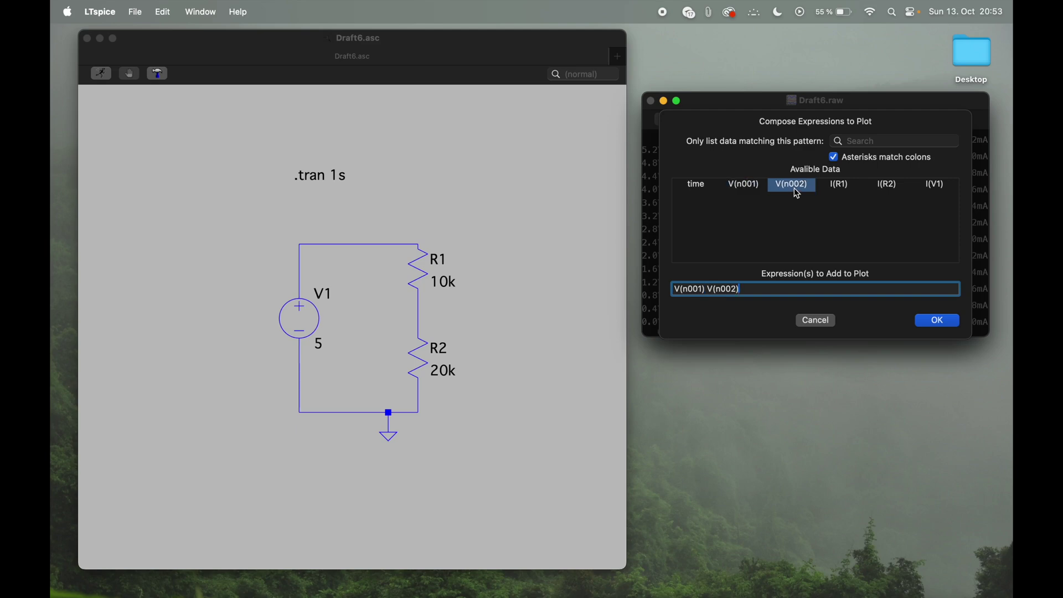
pyautogui.click(841, 186)
pyautogui.click(887, 188)
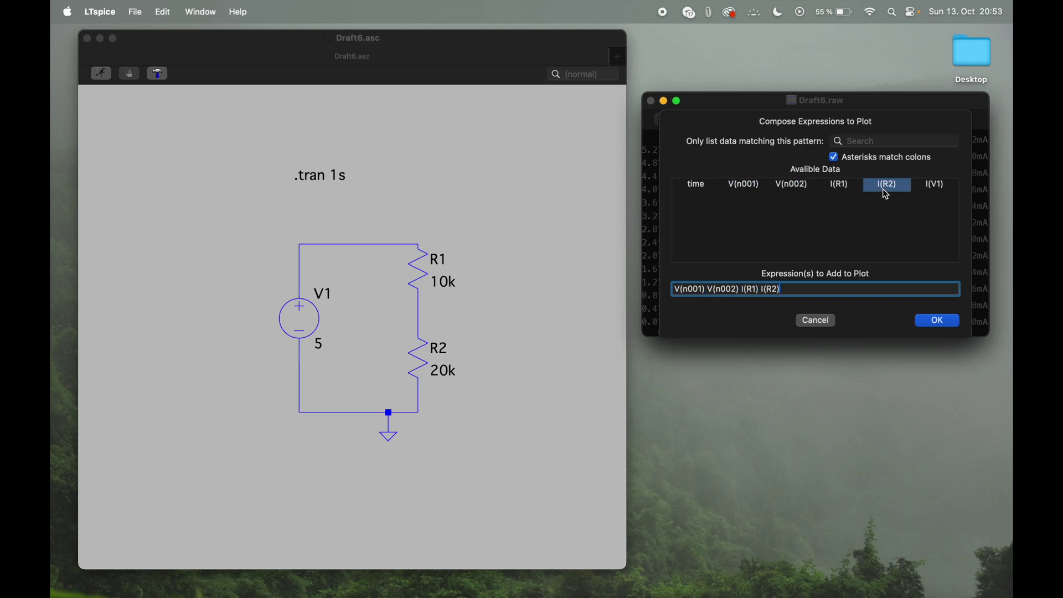
pyautogui.click(941, 190)
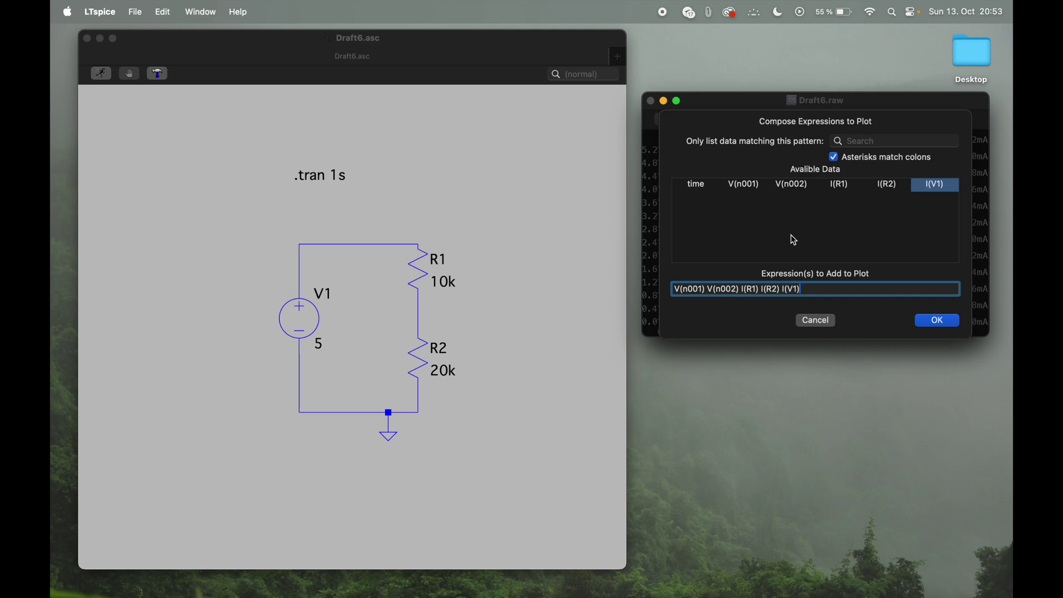
pyautogui.click(699, 188)
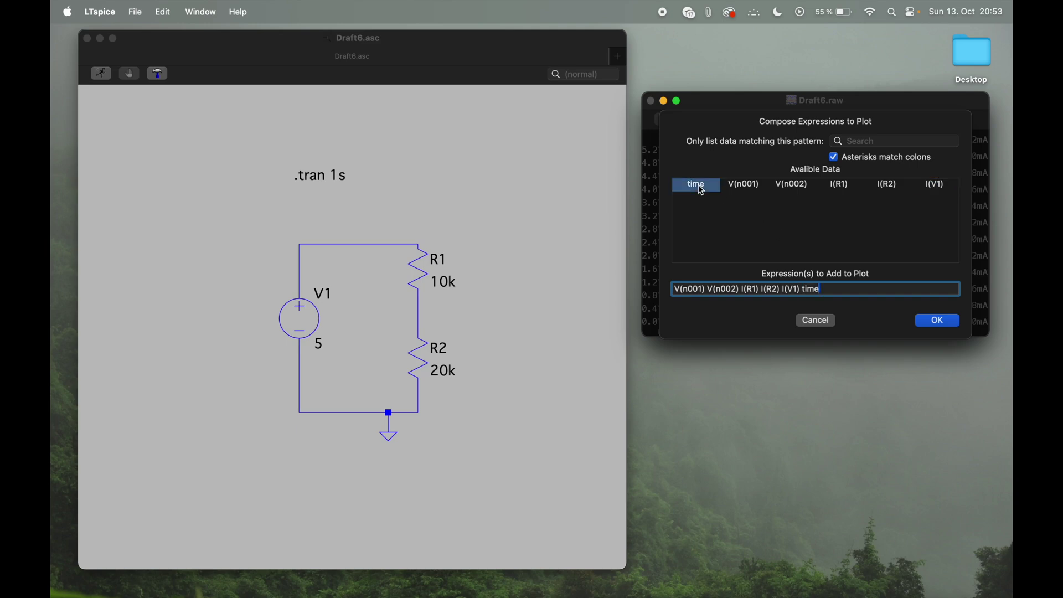
pyautogui.click(935, 321)
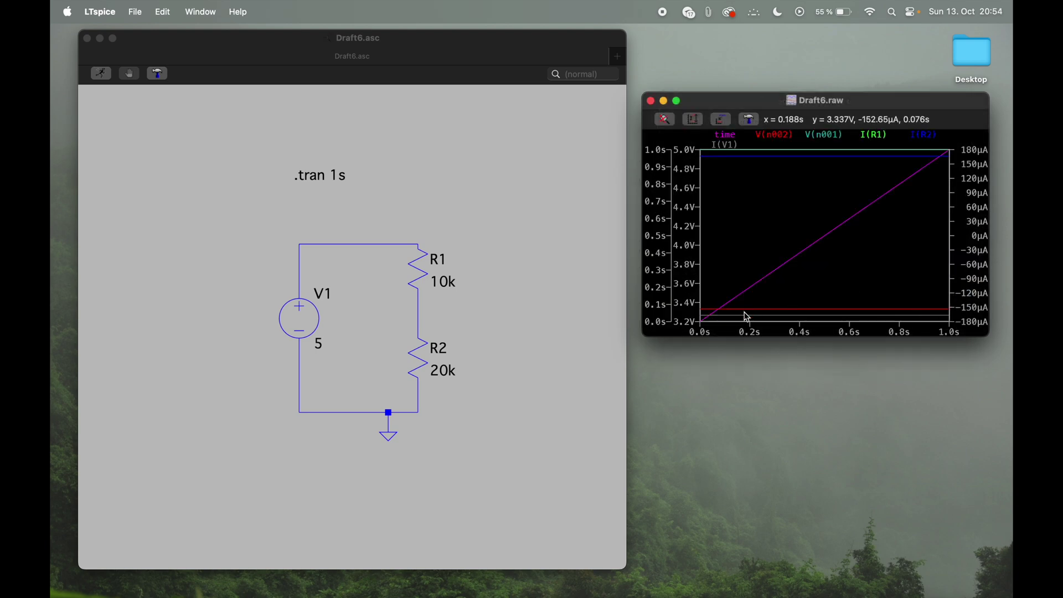